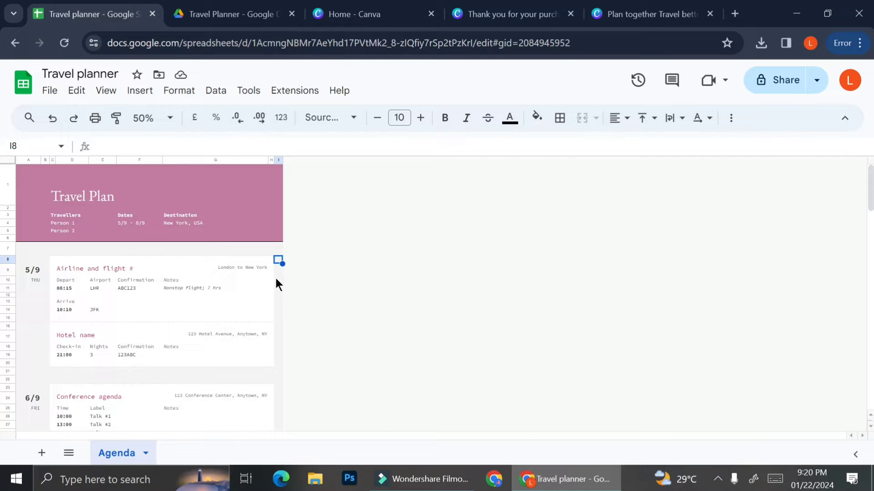
# Review the New York travel plan on the Agenda sheet, then open the File menu.
pyautogui.press('Down')
pyautogui.click(389, 272)
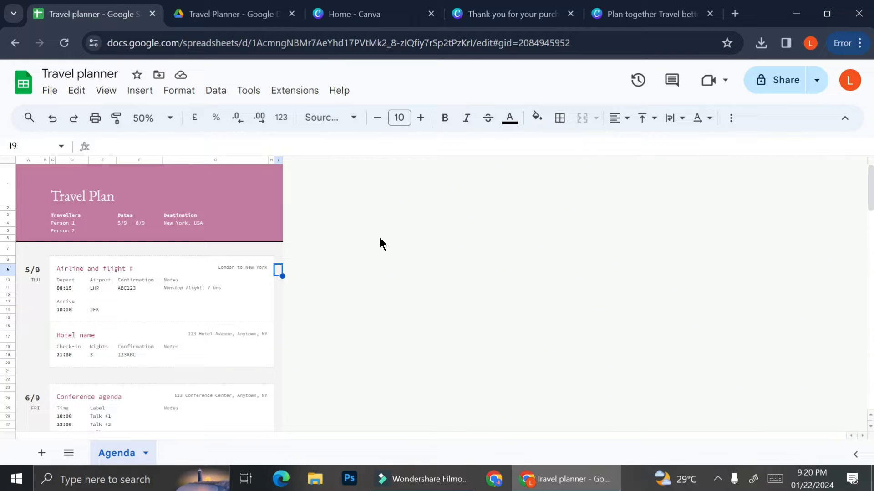
pyautogui.click(298, 221)
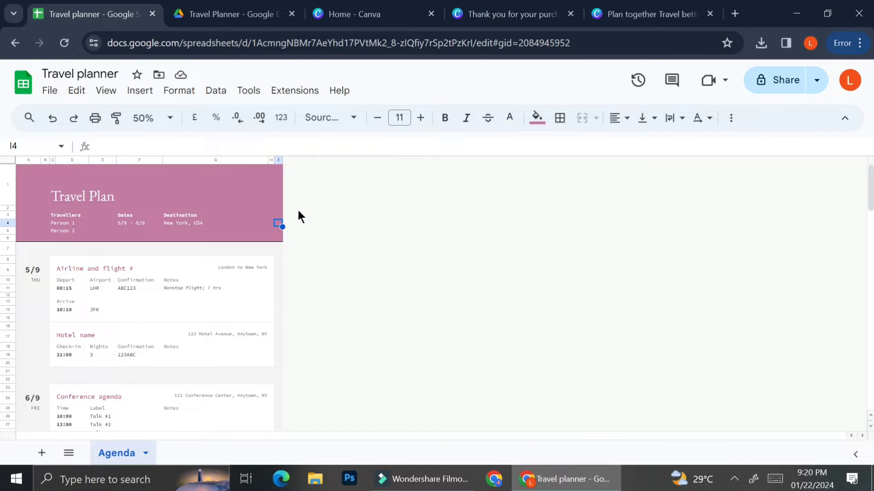
pyautogui.click(51, 91)
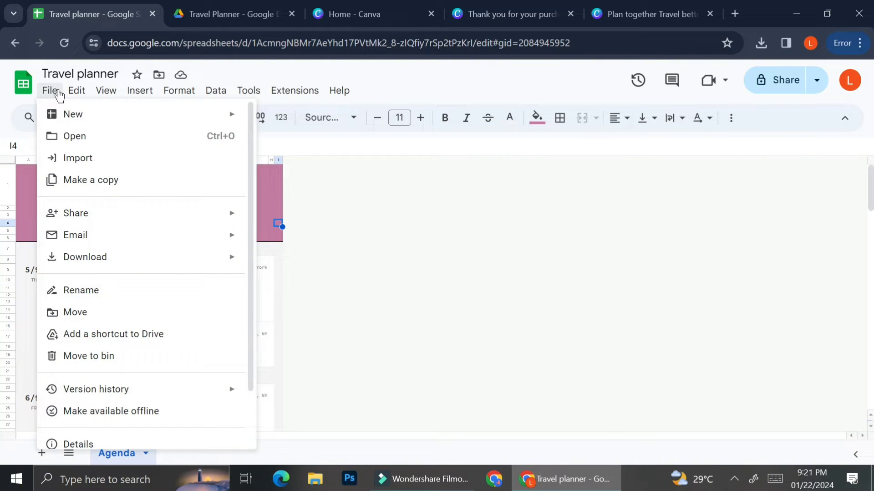
# Use File > Move to confirm the sheet is in Etsy's Travel Planner folder, then go to Drive.
pyautogui.click(109, 310)
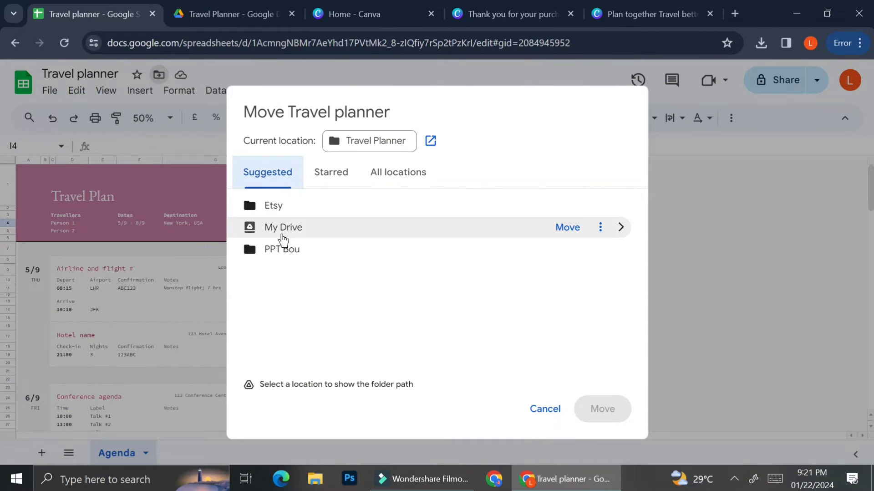
pyautogui.doubleClick(276, 209)
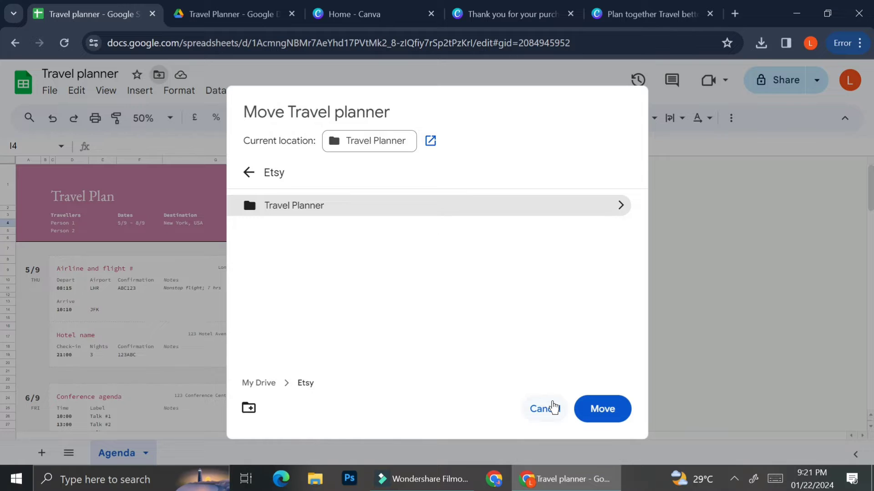
pyautogui.click(551, 408)
pyautogui.click(235, 14)
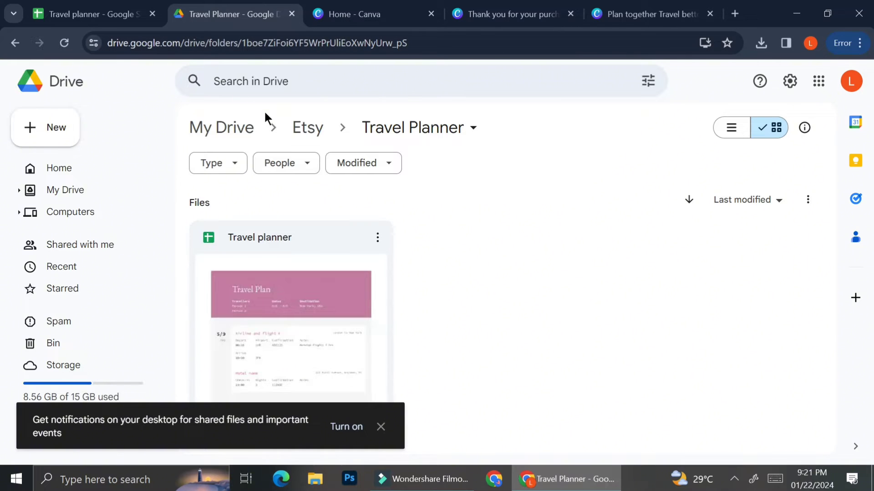
# In Drive, open Etsy › Travel Planner to find the sheet, dismiss the notification prompt, and return to Sheets.
pyautogui.click(295, 127)
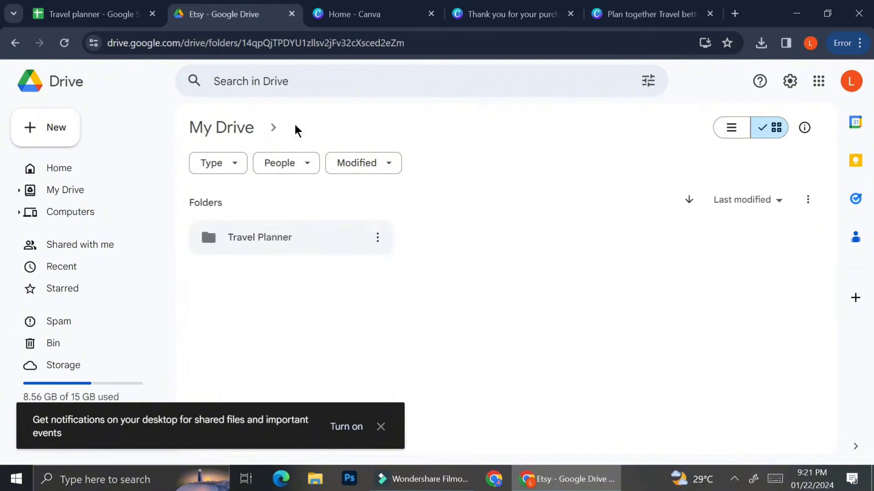
pyautogui.doubleClick(277, 241)
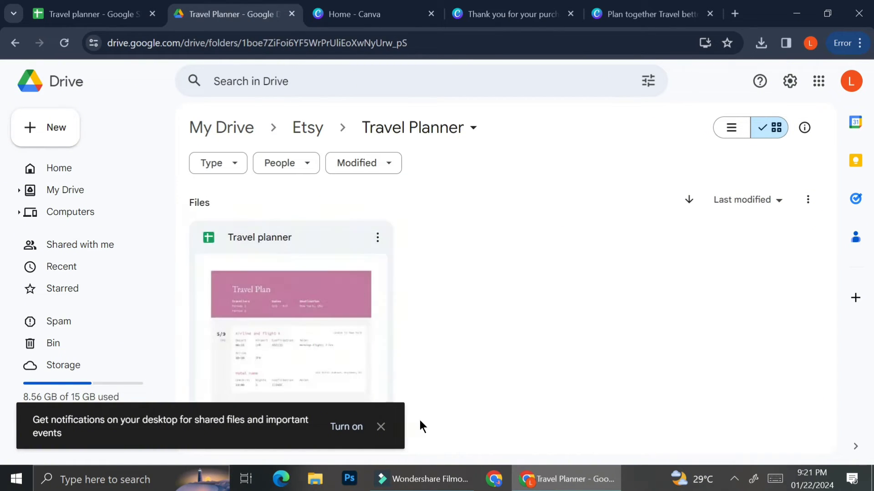
pyautogui.click(380, 427)
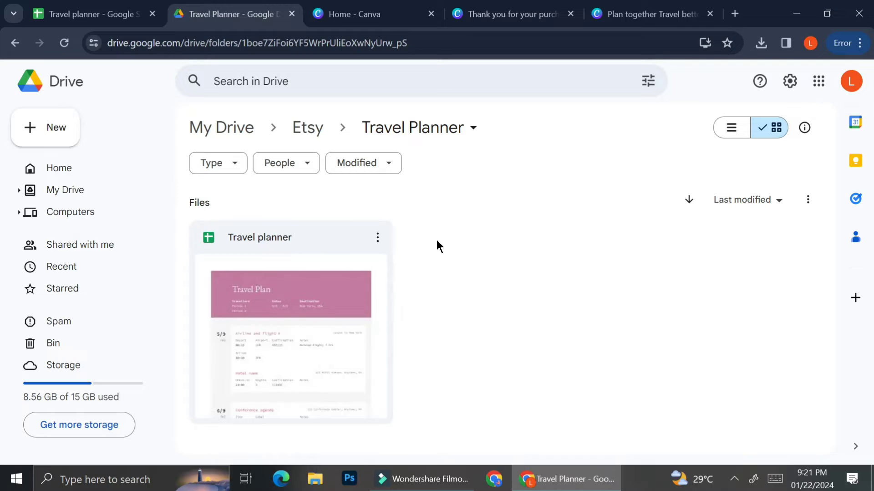
pyautogui.click(91, 14)
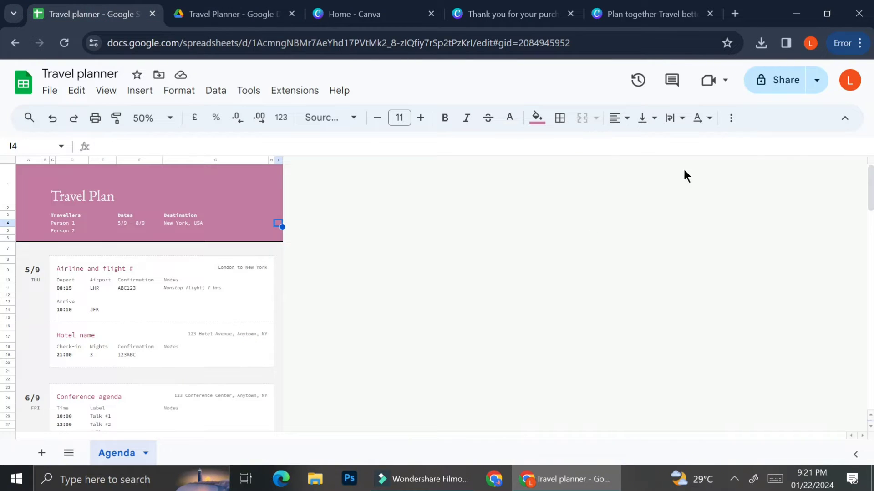
# Set General access to Anyone with the link as Editor and copy the sharing link.
pyautogui.click(788, 88)
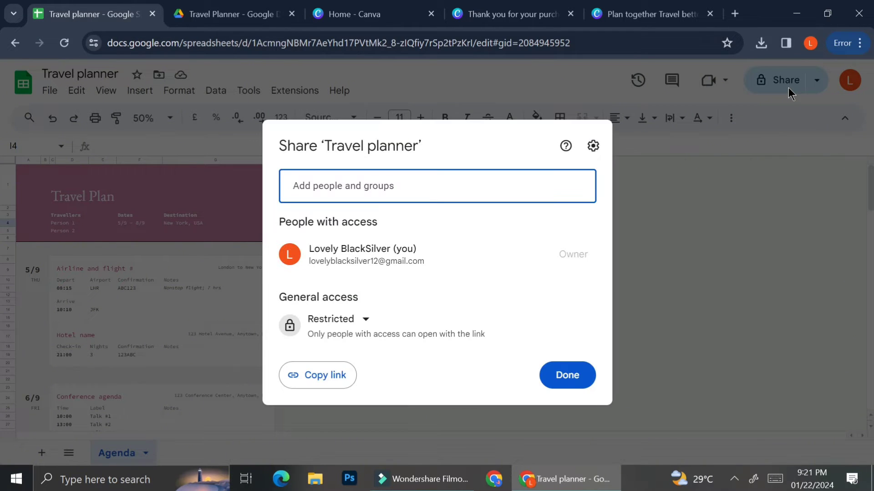
pyautogui.click(355, 320)
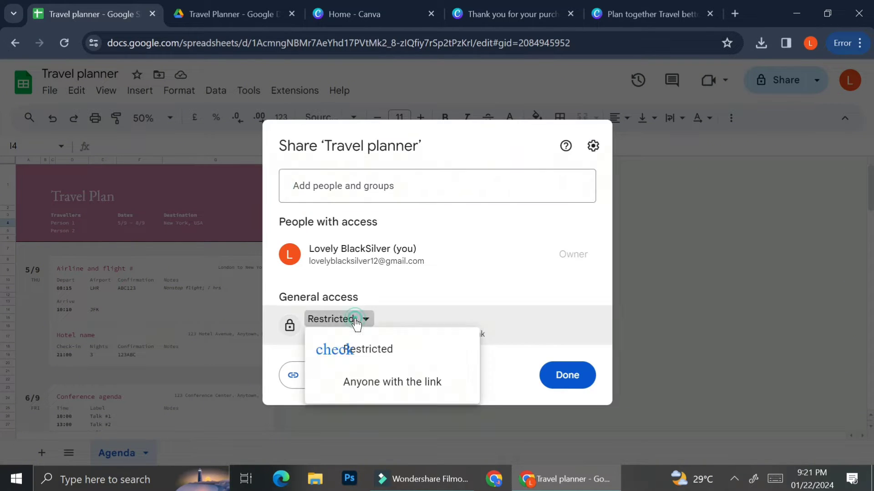
pyautogui.click(360, 382)
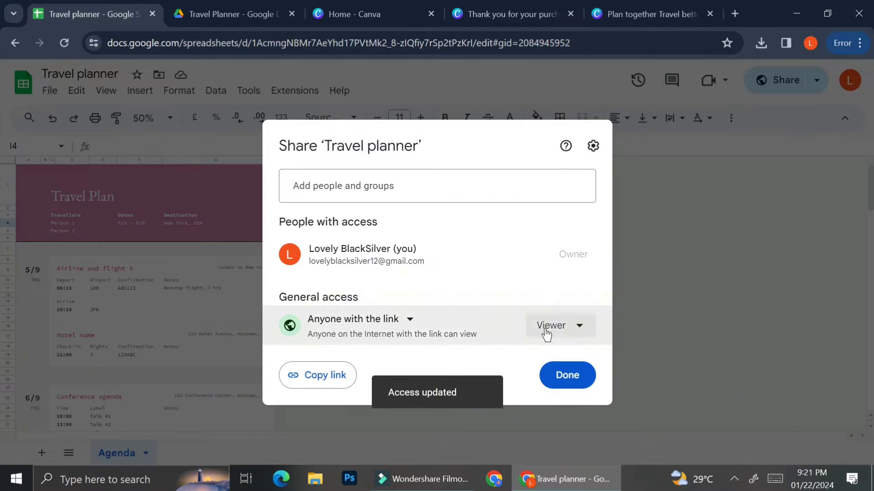
pyautogui.click(552, 326)
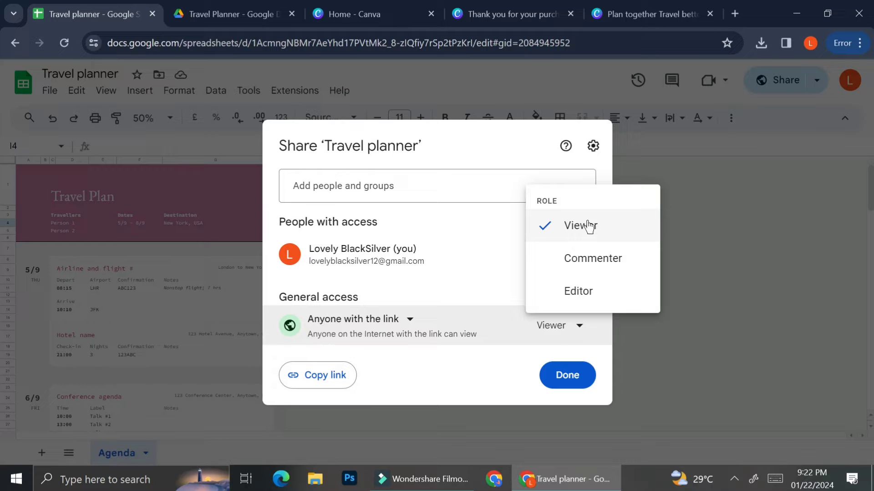
pyautogui.click(586, 302)
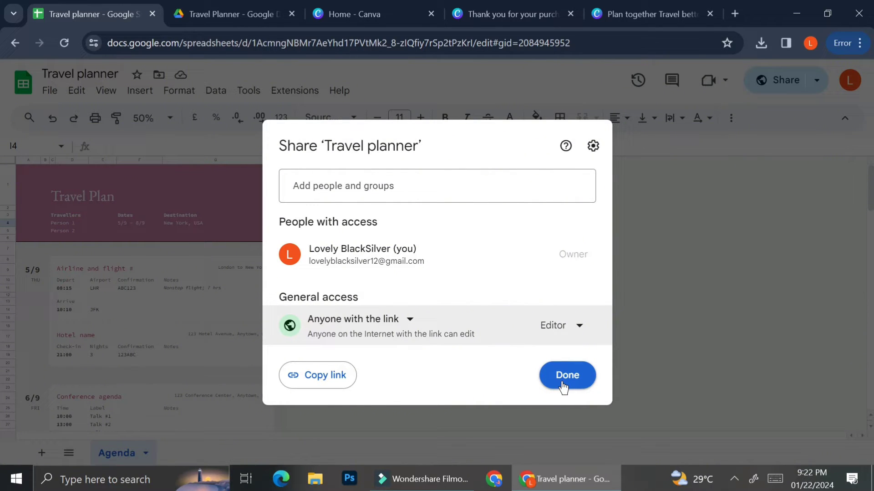
pyautogui.click(303, 377)
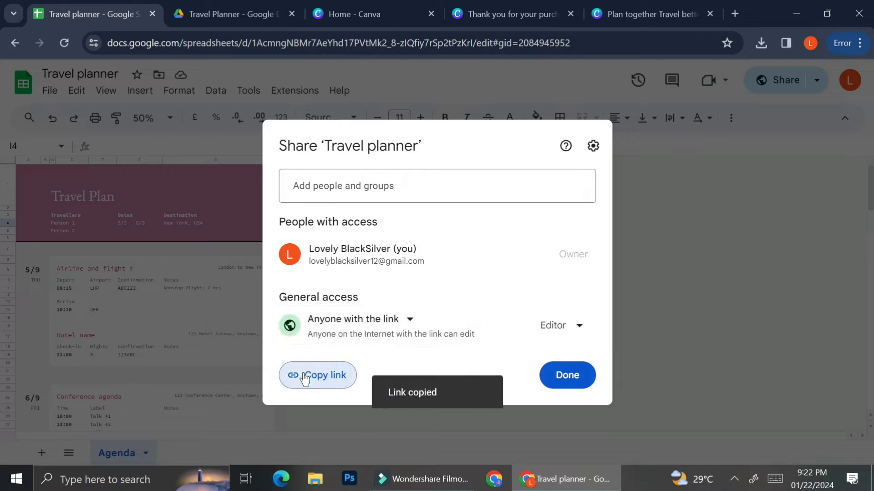
# In a new tab, load the sharing link with edit?usp=sharing replaced by copy.
pyautogui.click(567, 382)
pyautogui.hotkey('ctrl', 't')
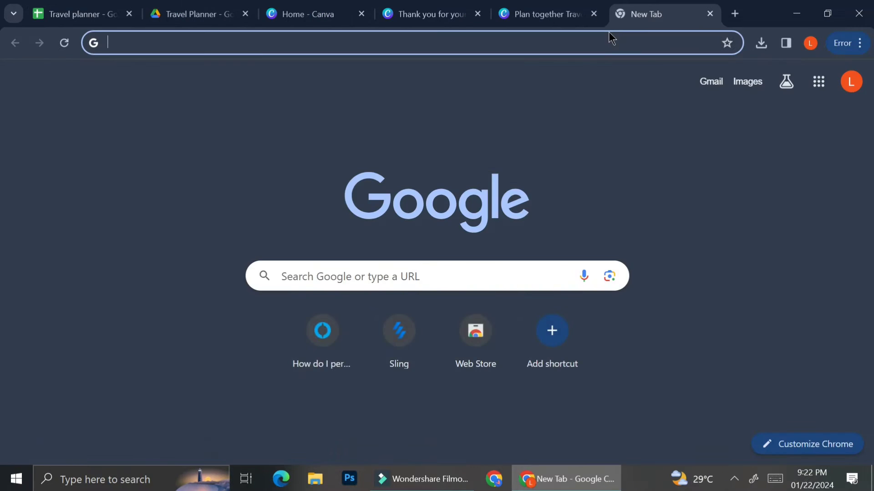
pyautogui.hotkey('ctrl', 'v')
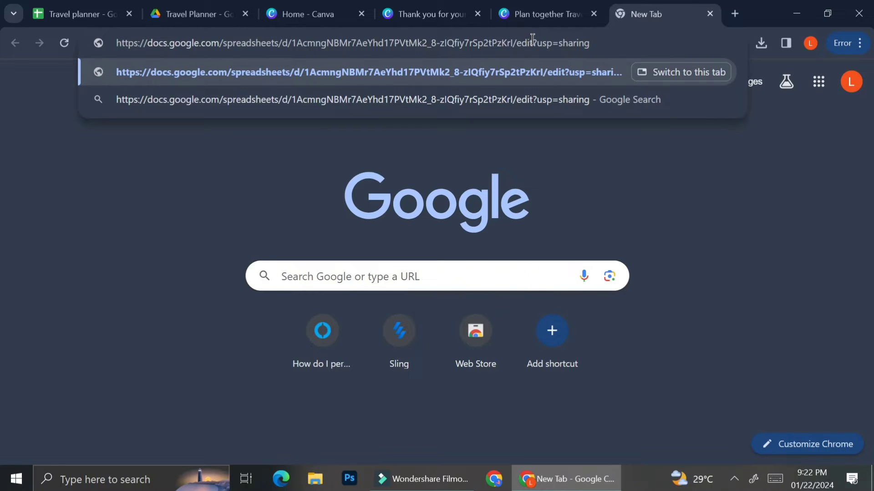
pyautogui.doubleClick(598, 44)
pyautogui.moveTo(551, 48); pyautogui.dragTo(522, 52)
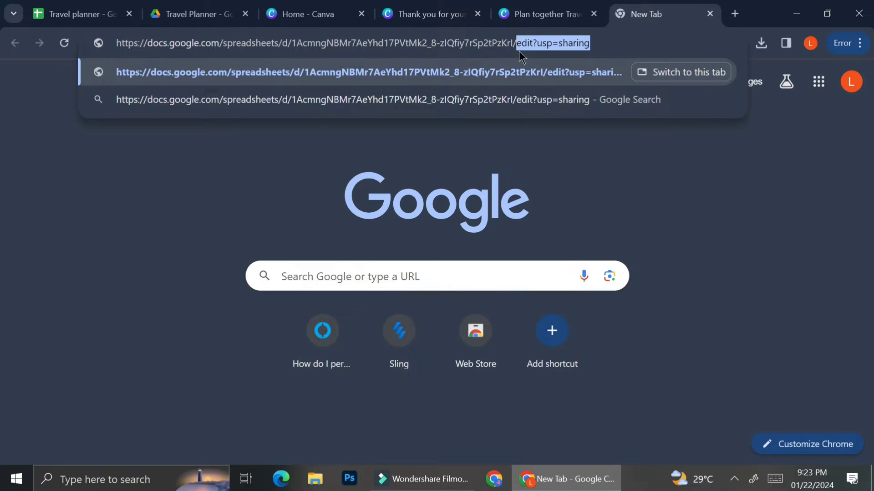
pyautogui.write('copy')
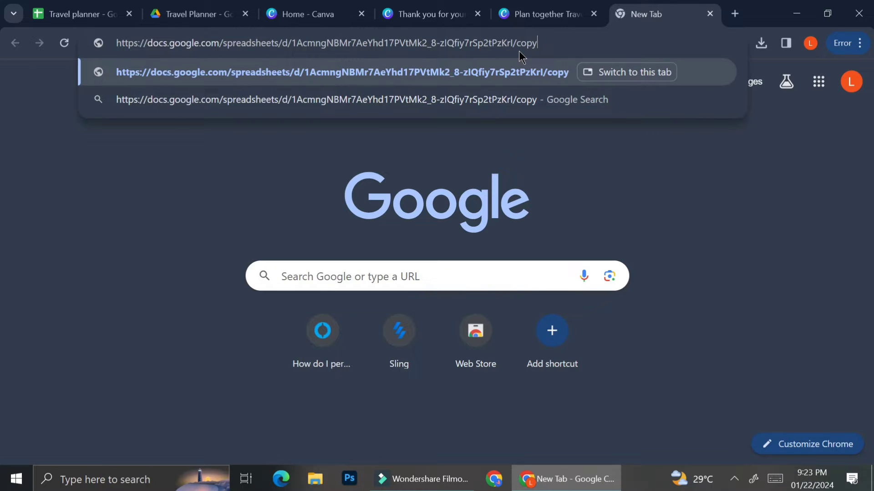
pyautogui.press('Return')
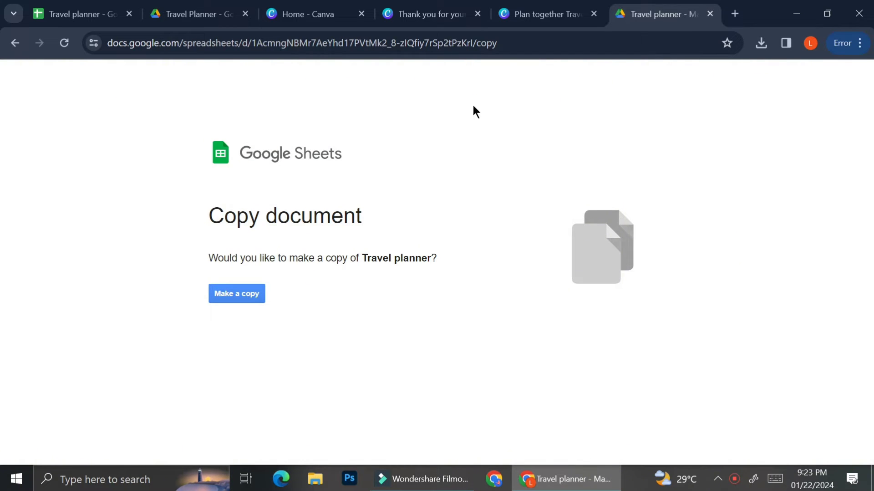
# Back in Canva, change the page 1 title from Travel Plan to Travel Planner.
pyautogui.hotkey('ctrl', 'w')
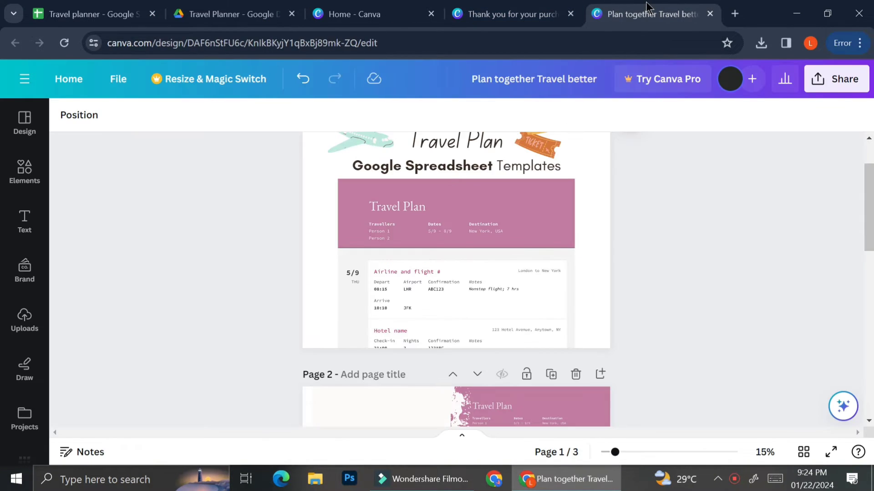
pyautogui.scroll(2, 692, 294)
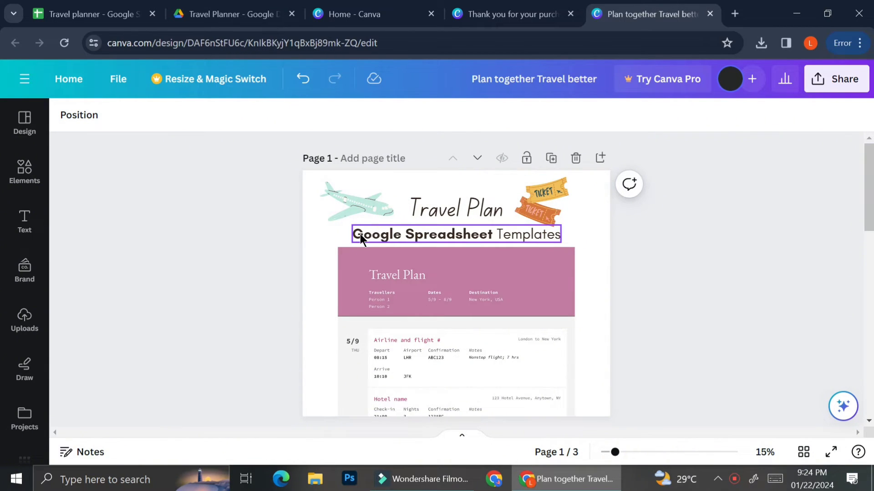
pyautogui.click(506, 209)
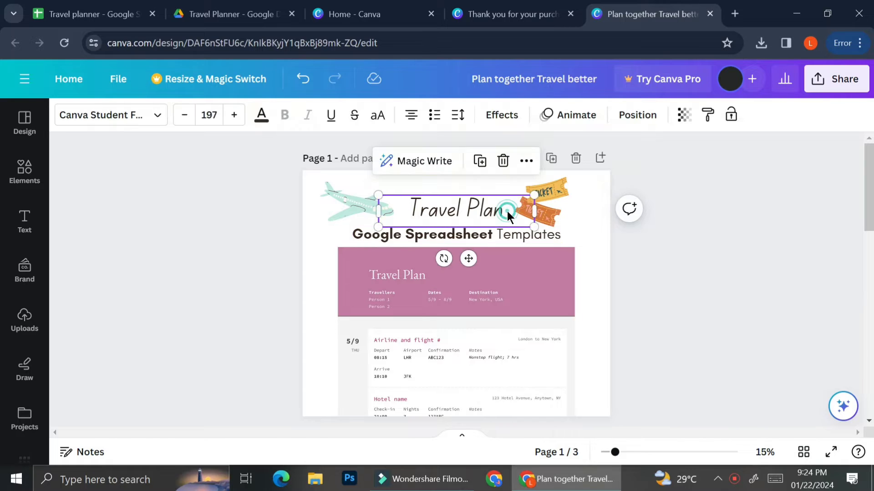
pyautogui.doubleClick(504, 211)
pyautogui.write('Plane')
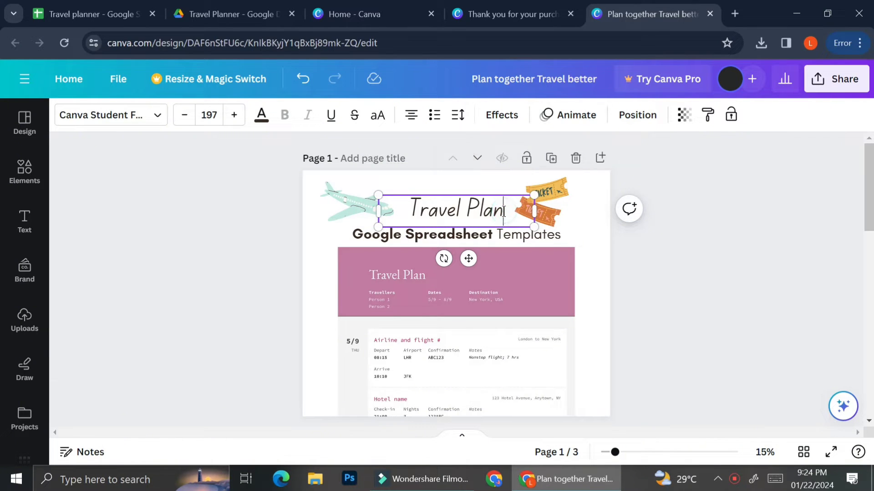
pyautogui.write('er')
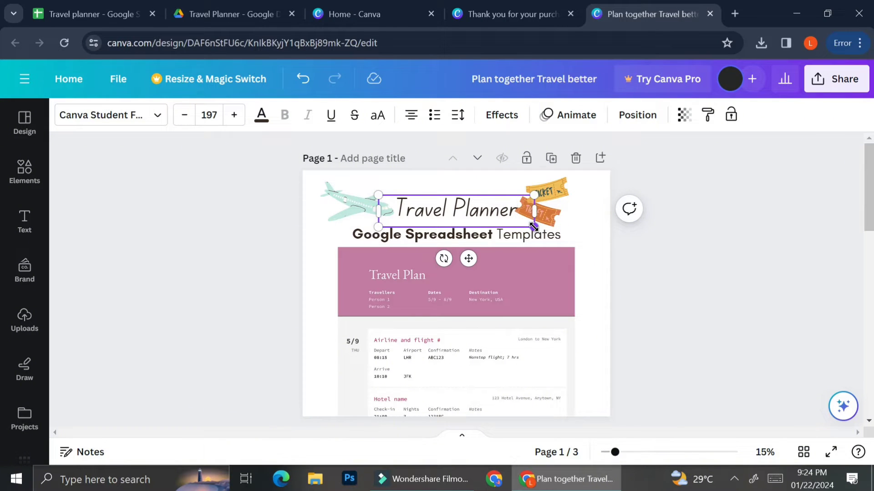
# Nudge the ticket graphic slightly right so it sits beside the longer title.
pyautogui.moveTo(563, 213); pyautogui.dragTo(569, 206)
pyautogui.click(667, 233)
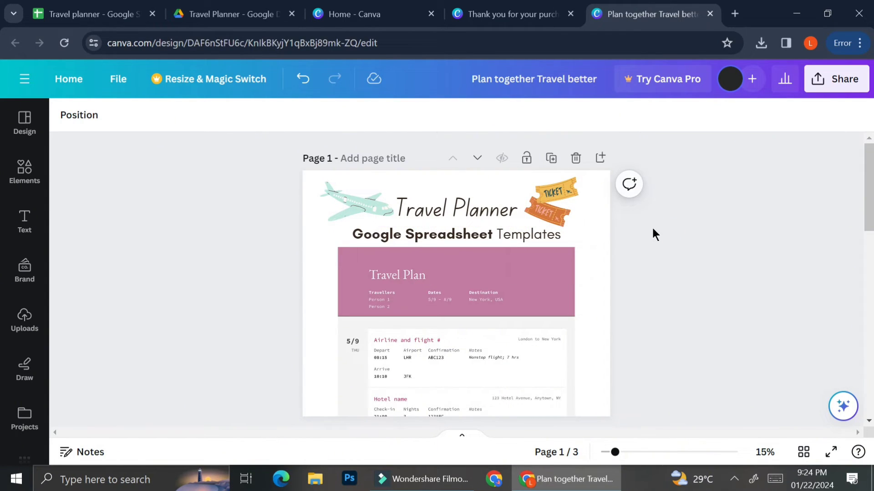
pyautogui.moveTo(501, 215); pyautogui.dragTo(501, 212)
pyautogui.click(554, 209)
pyautogui.click(637, 234)
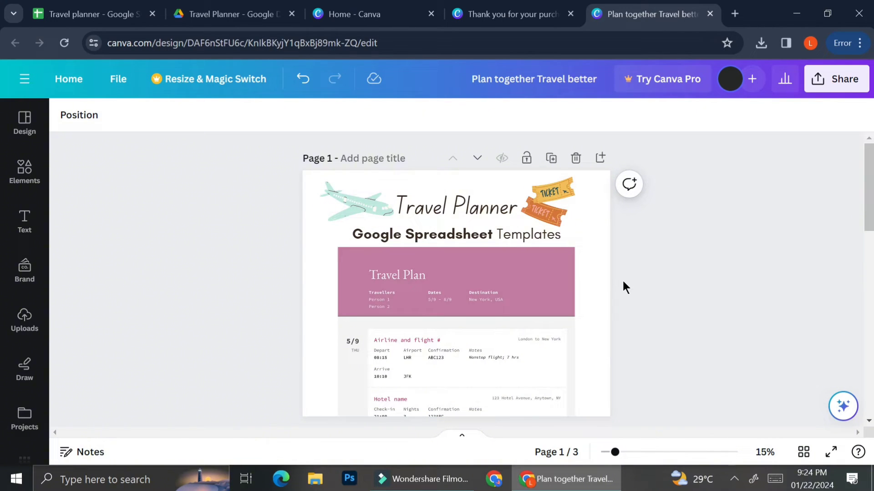
pyautogui.scroll(-5, 623, 283)
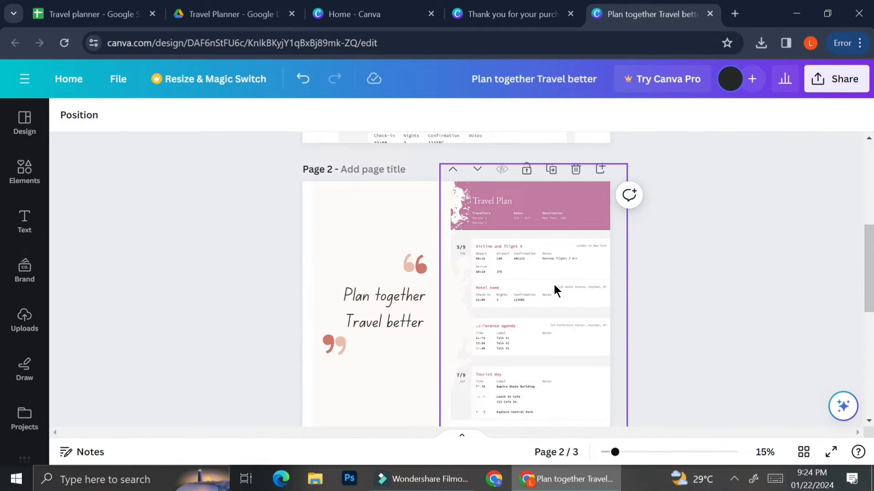
pyautogui.scroll(-5, 554, 282)
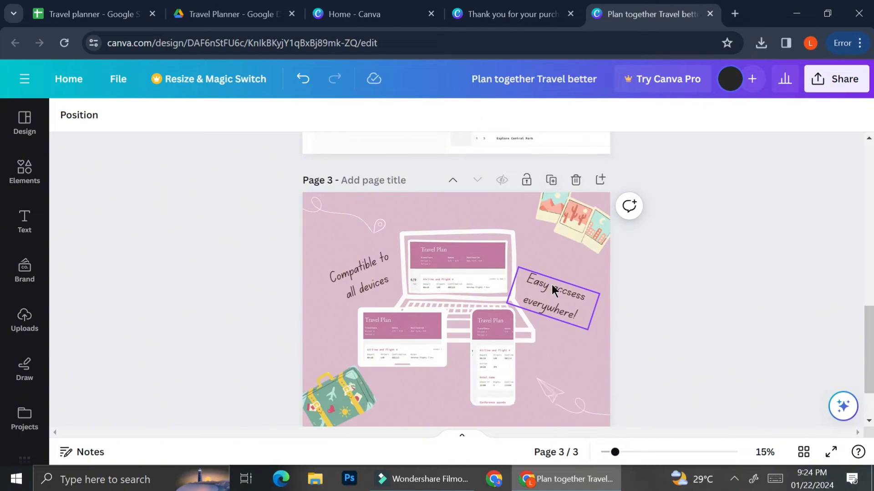
pyautogui.scroll(-2, 552, 285)
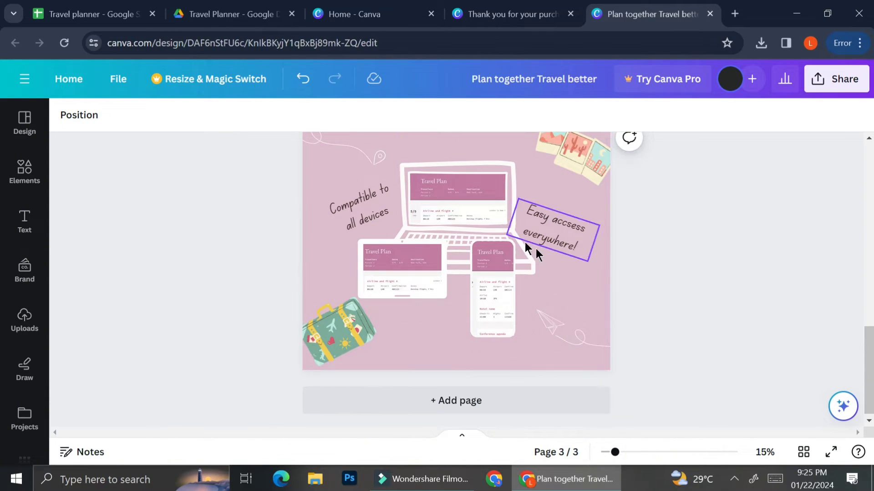
# Export all 3 pages of 'Plan together Travel better' as PNG images in a zip.
pyautogui.click(814, 81)
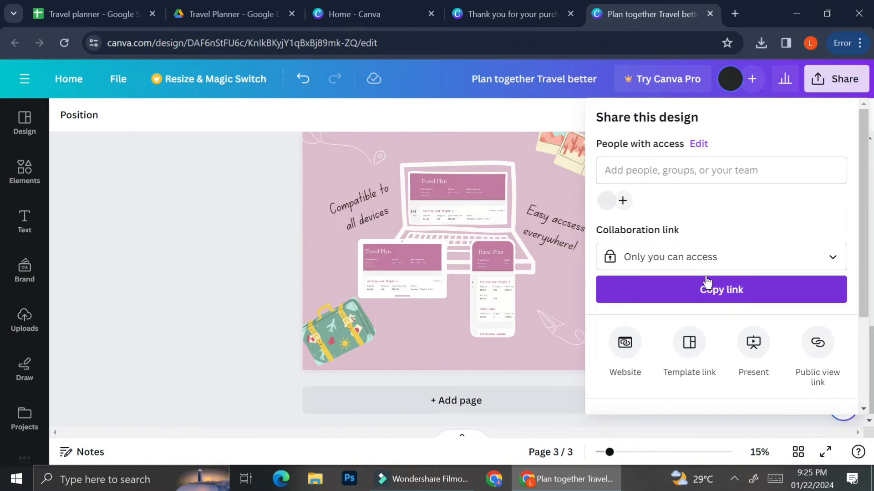
pyautogui.scroll(-3, 679, 378)
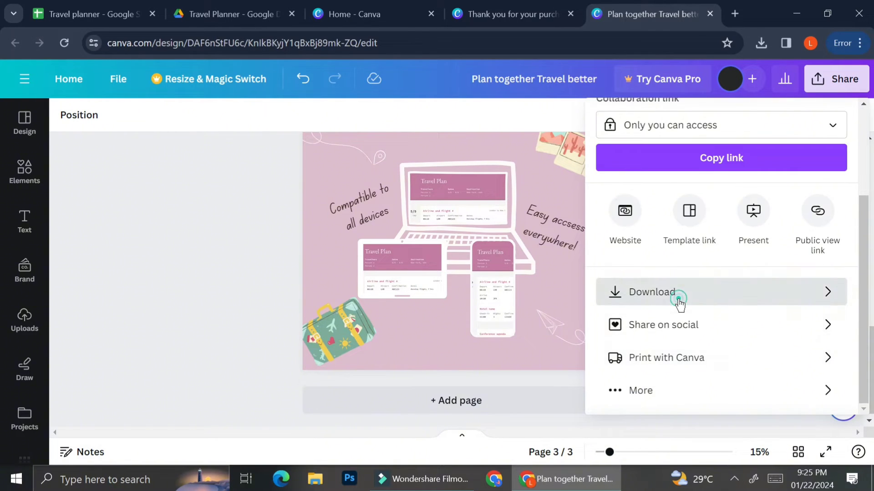
pyautogui.click(679, 296)
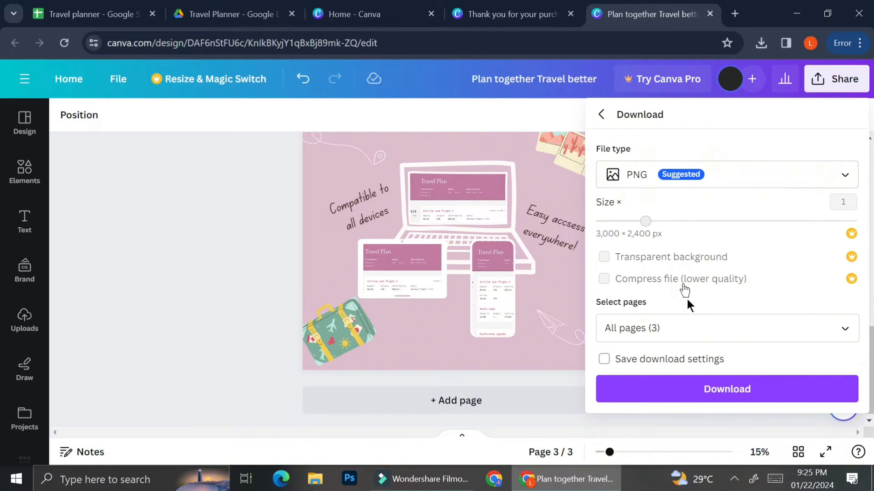
pyautogui.click(671, 387)
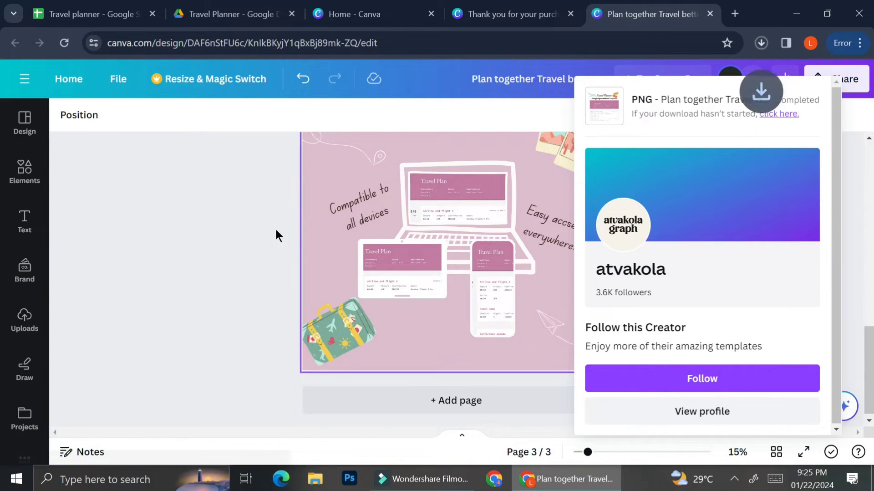
pyautogui.click(242, 232)
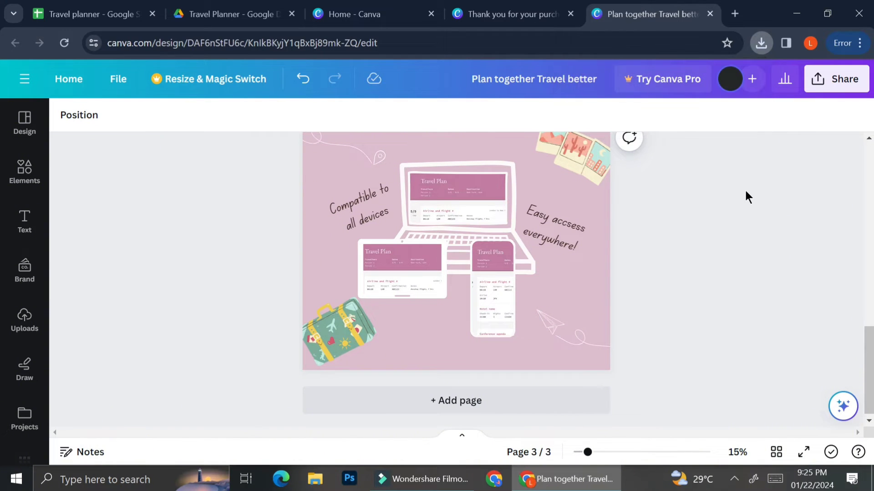
# On the 'Thank you for your purchase!' page, link the world map to the pasted spreadsheet URL.
pyautogui.click(522, 24)
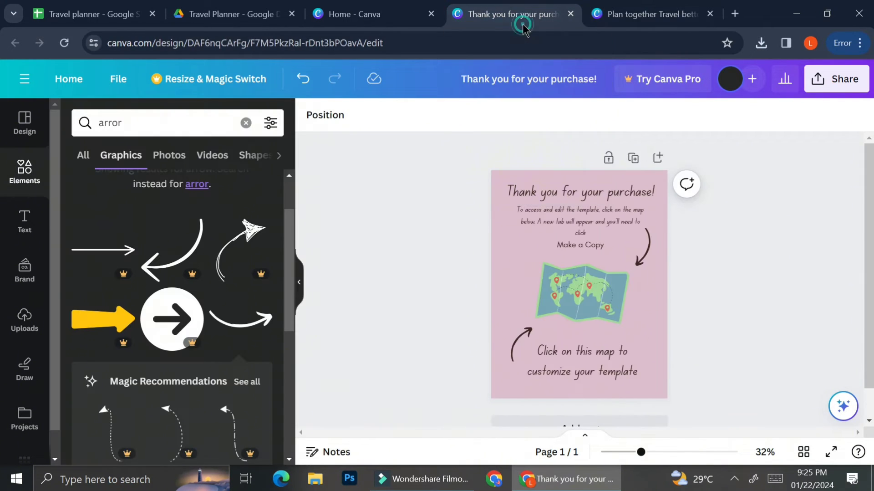
pyautogui.click(656, 451)
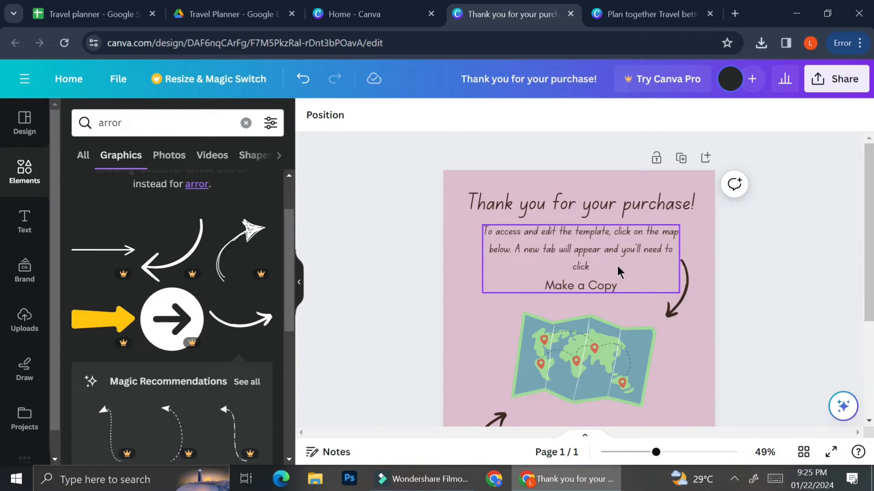
pyautogui.scroll(-2, 618, 264)
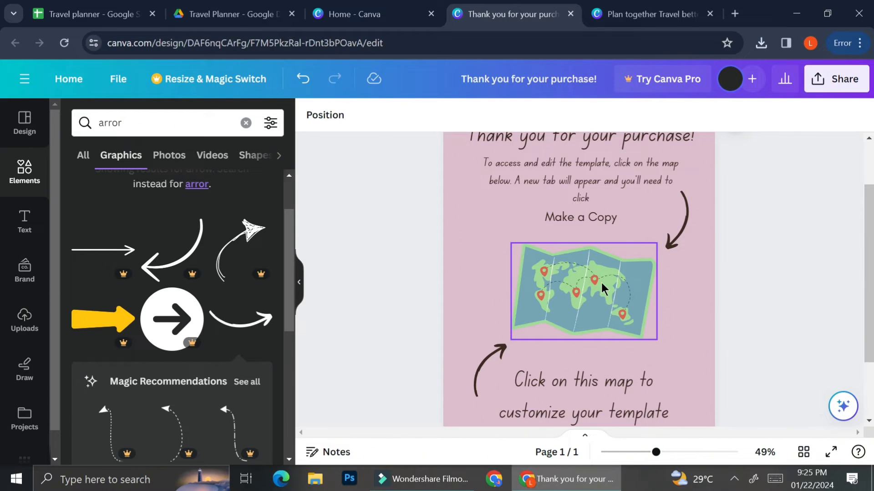
pyautogui.click(588, 277)
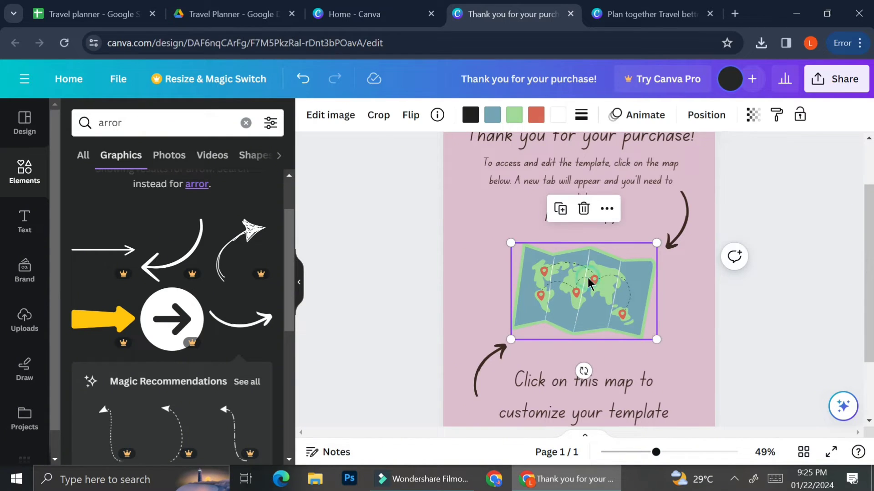
pyautogui.click(607, 208)
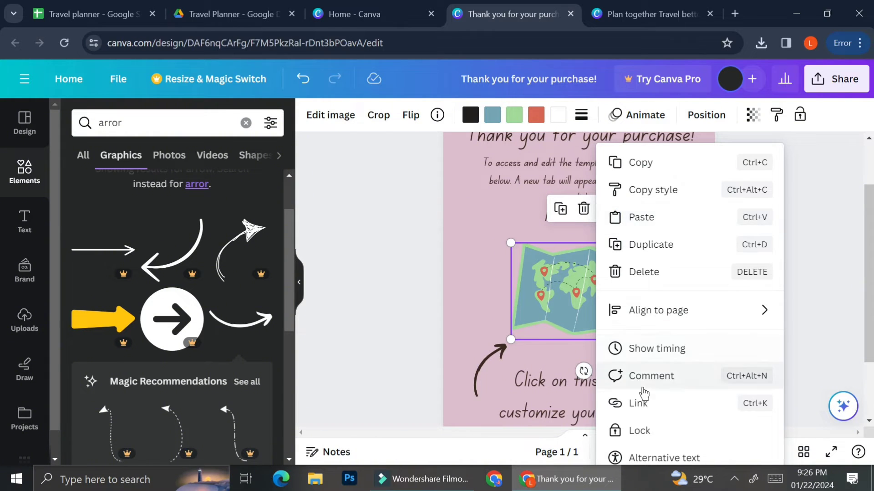
pyautogui.click(642, 401)
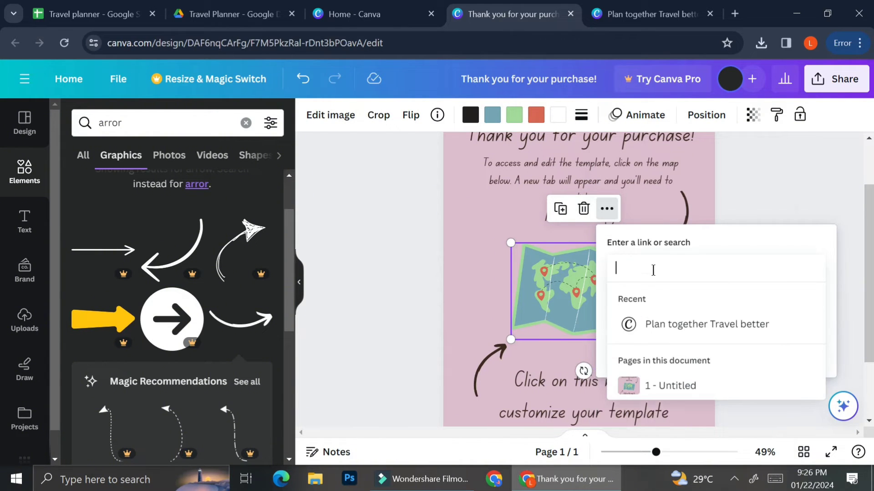
pyautogui.hotkey('ctrl', 'v')
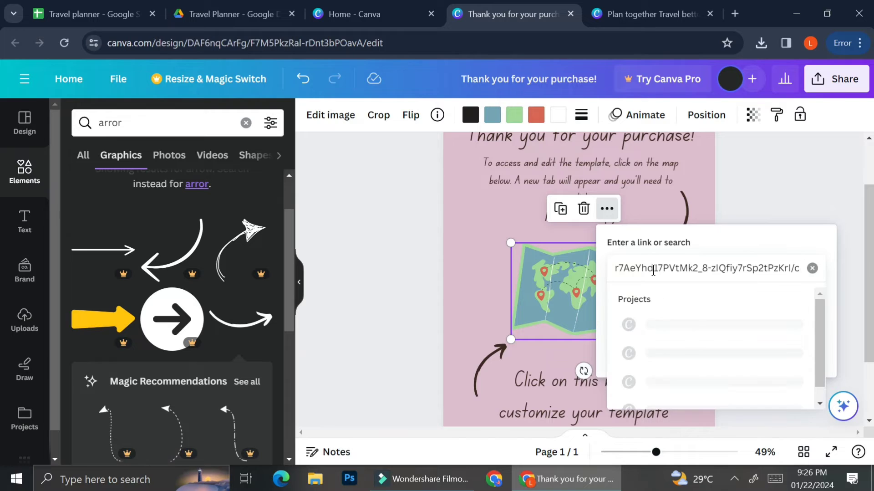
pyautogui.press('Return')
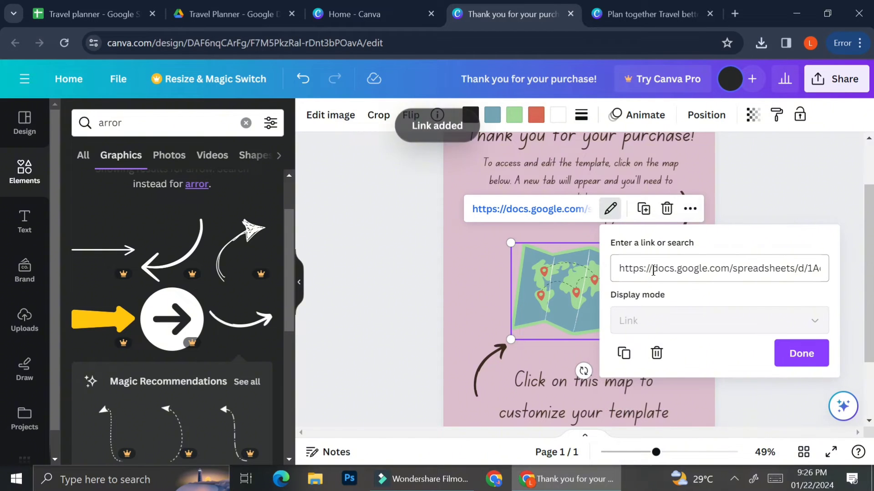
pyautogui.click(791, 354)
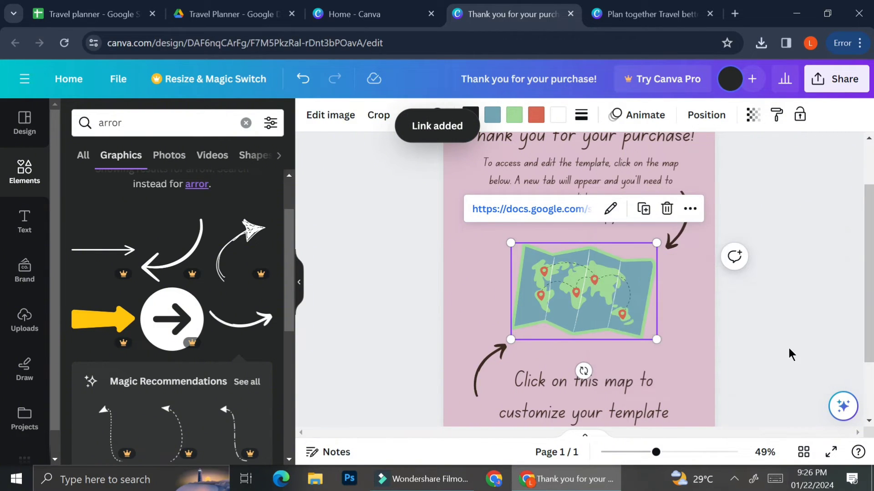
pyautogui.click(789, 353)
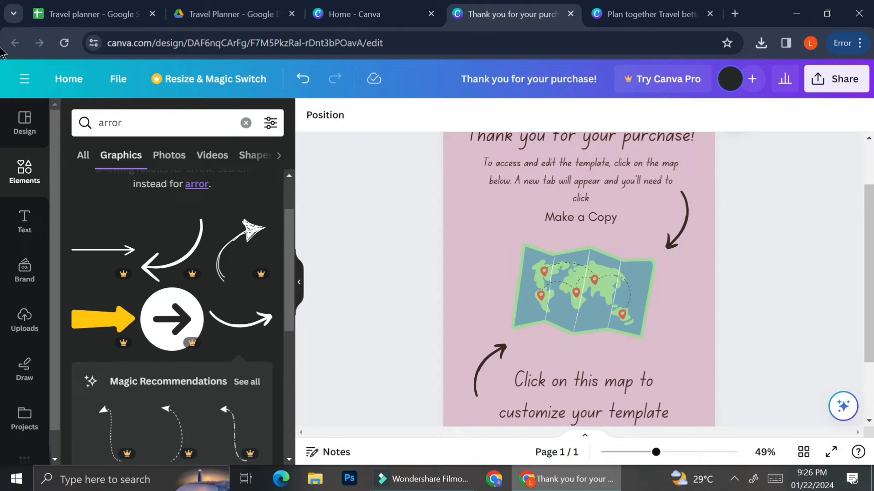
# Download the thank-you design as a PDF Standard file so the map link is kept.
pyautogui.click(837, 79)
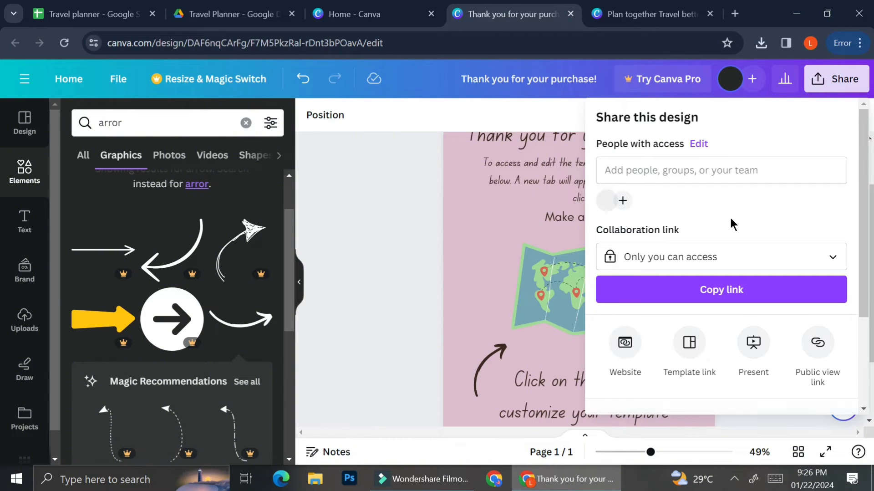
pyautogui.scroll(-3, 741, 248)
pyautogui.click(737, 297)
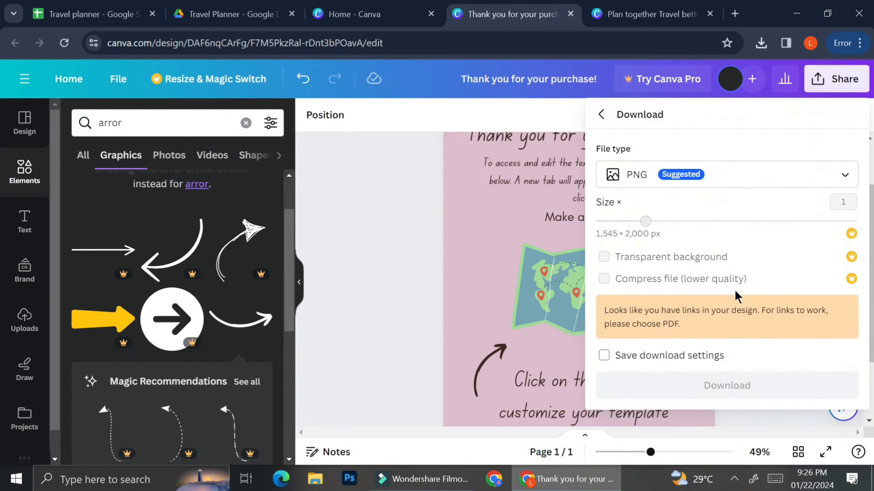
pyautogui.click(742, 180)
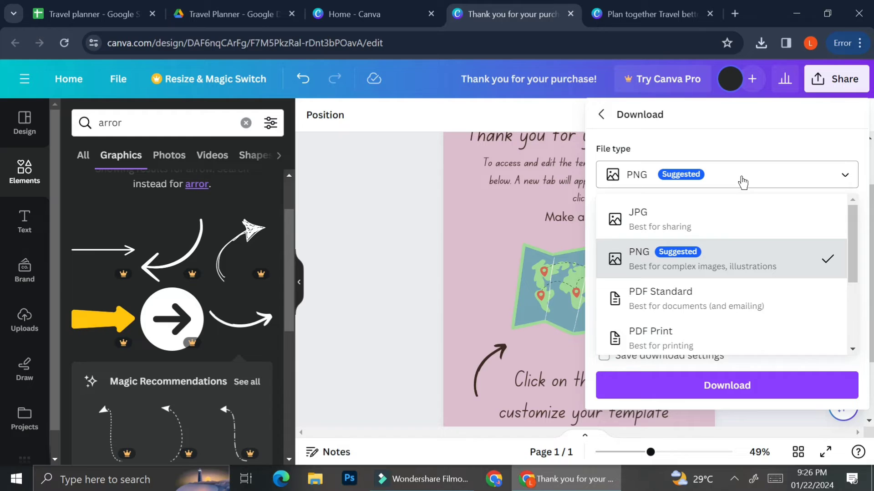
pyautogui.click(706, 304)
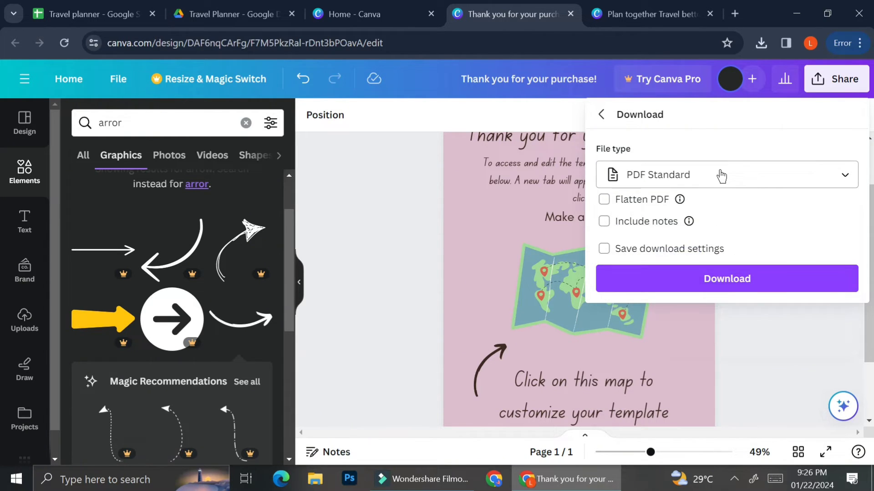
pyautogui.click(743, 288)
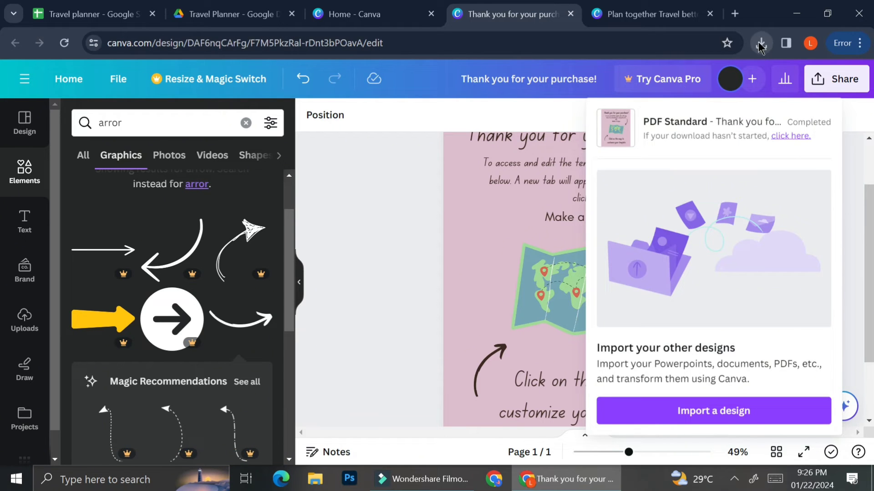
# Open the downloaded thank-you PDF and click its map to confirm the link opens the Travel planner copy page.
pyautogui.click(654, 106)
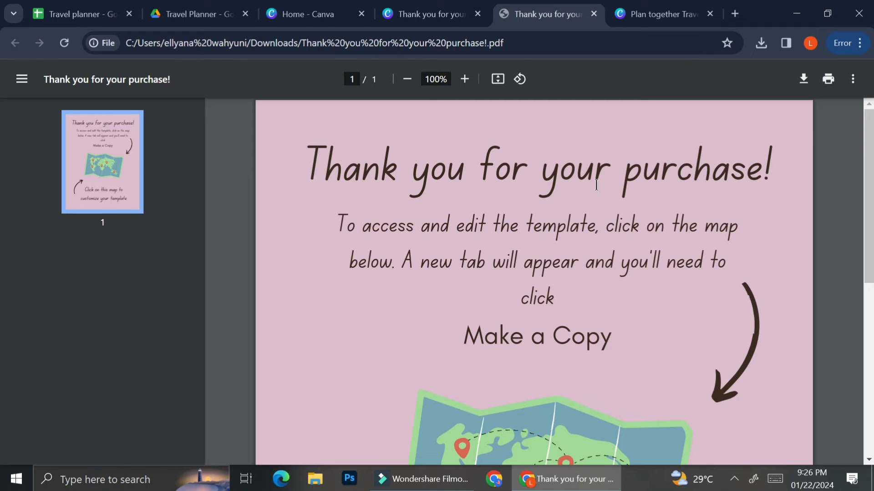
pyautogui.scroll(-5, 597, 187)
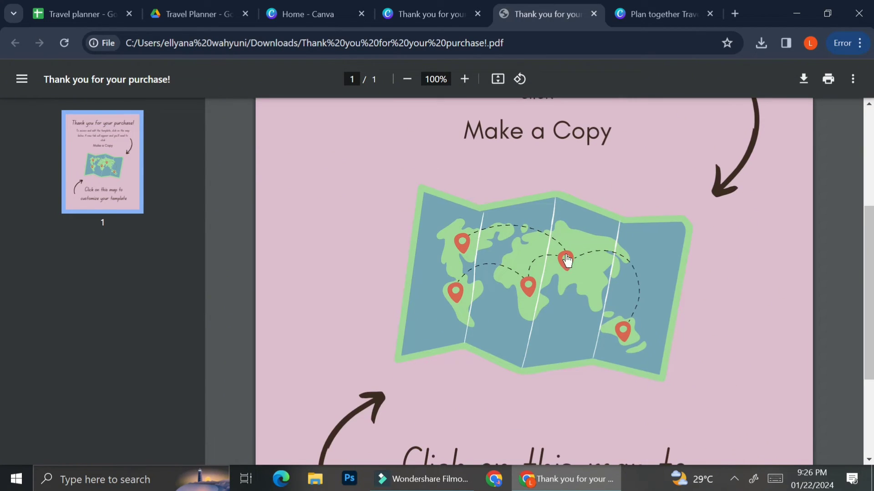
pyautogui.click(555, 267)
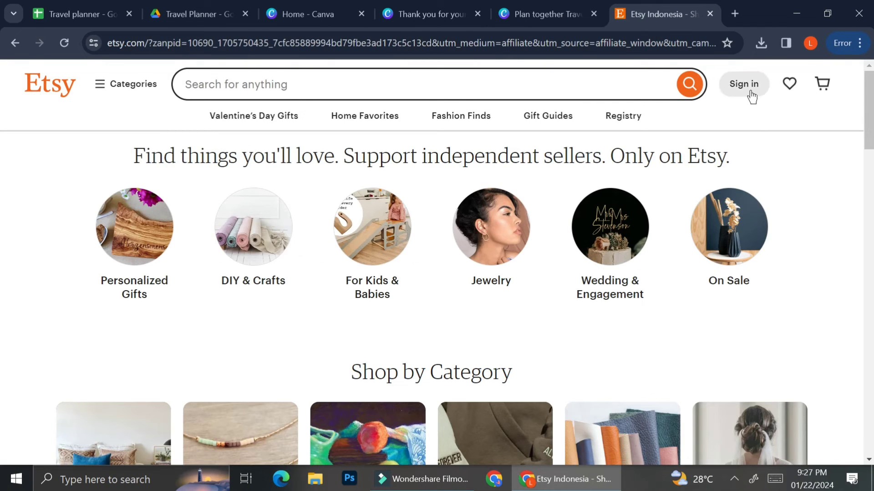
# Sign in to the Etsy account and return to the listing page.
pyautogui.click(745, 84)
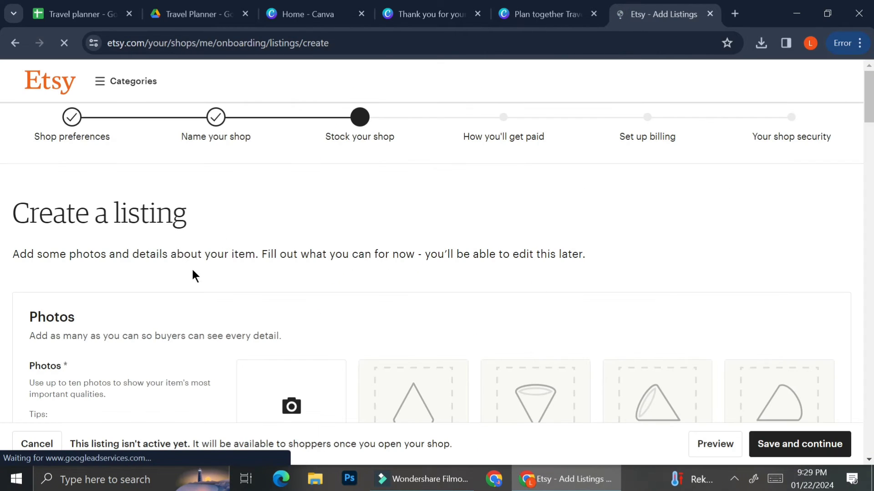
pyautogui.scroll(-3, 452, 166)
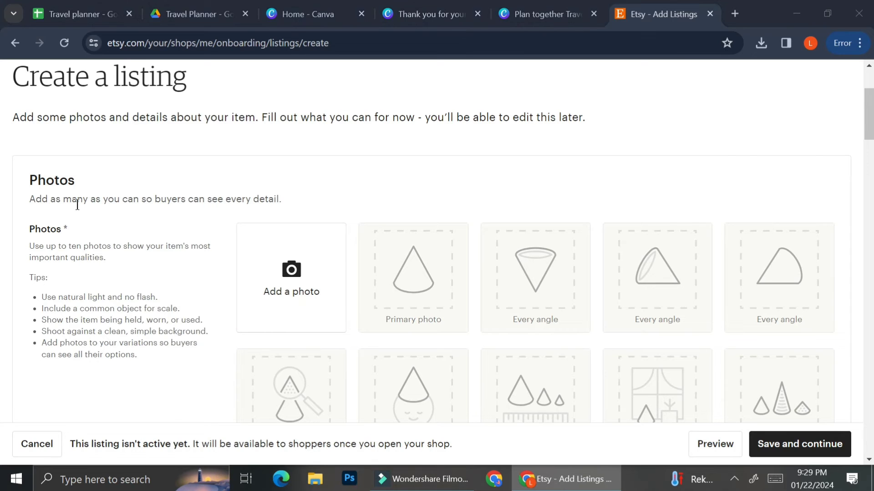
pyautogui.click(535, 180)
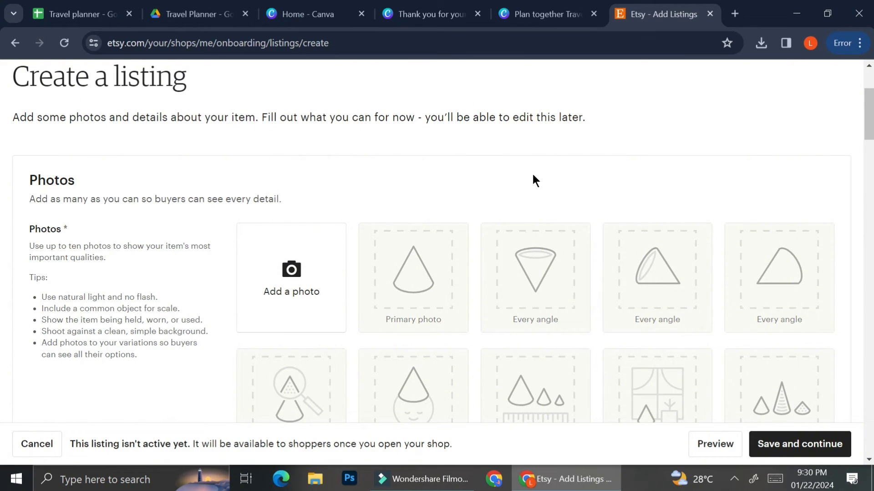
# Upload the mockup images 1(2), 2(2) and 3(1) as listing photos.
pyautogui.click(280, 314)
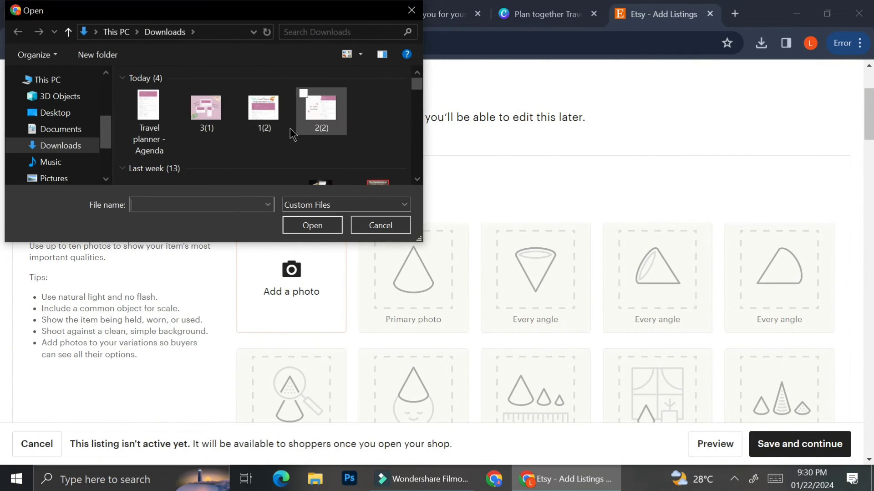
pyautogui.click(281, 132)
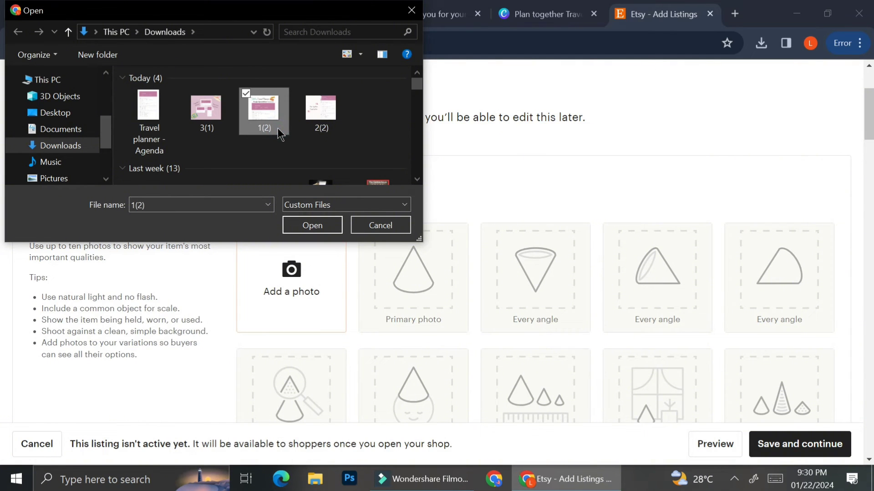
pyautogui.doubleClick(282, 131)
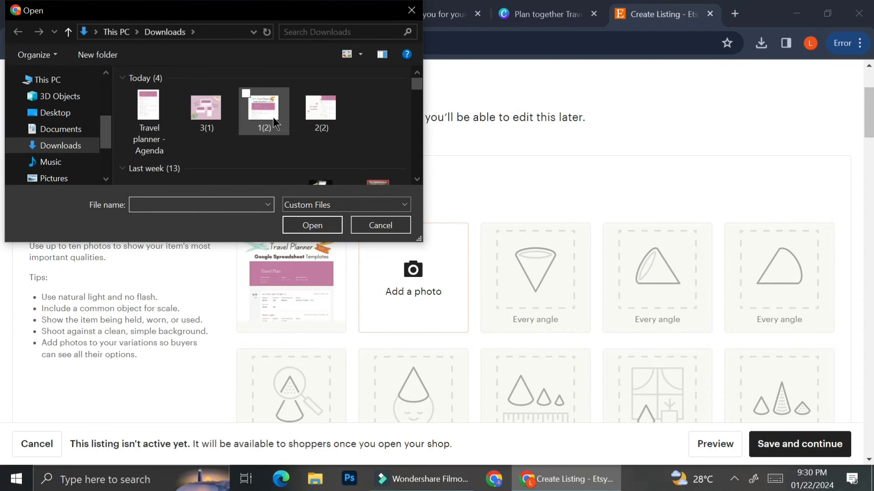
pyautogui.doubleClick(316, 114)
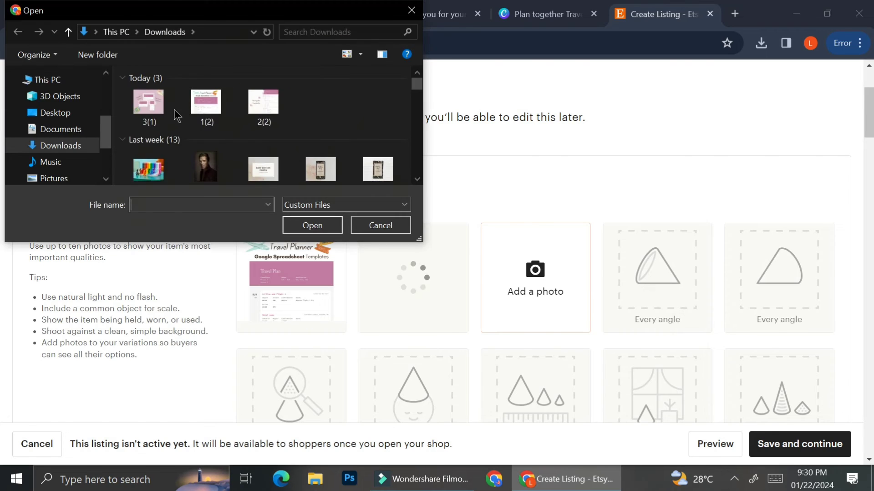
pyautogui.doubleClick(209, 111)
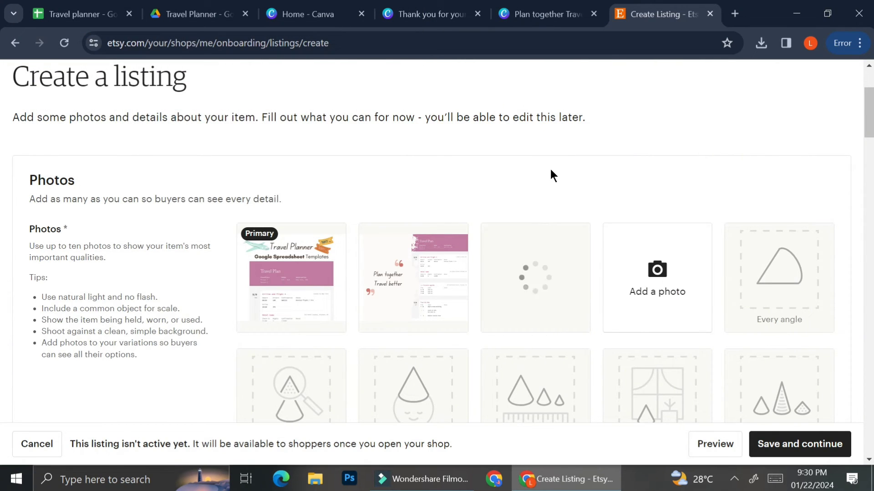
# Select Digital as the listing Type under Listing Details and scroll down to Digital files.
pyautogui.scroll(-3, 564, 193)
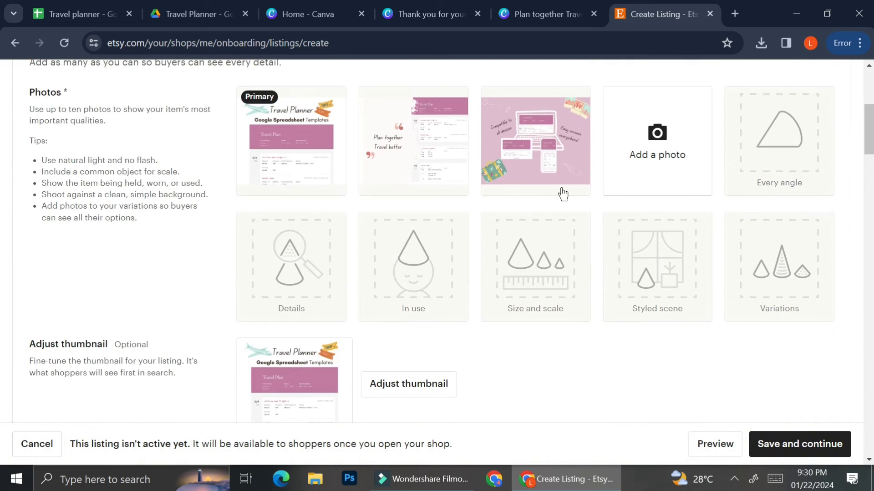
pyautogui.scroll(-2, 477, 295)
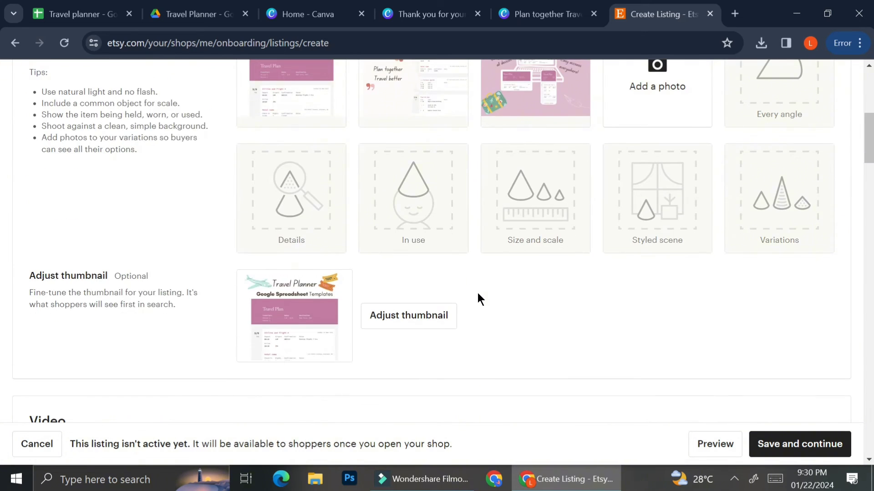
pyautogui.scroll(-4, 324, 337)
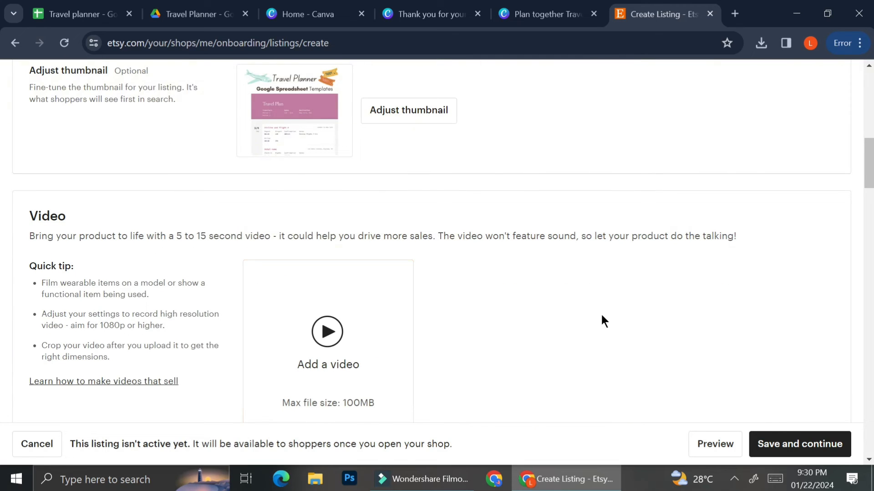
pyautogui.scroll(-7, 602, 319)
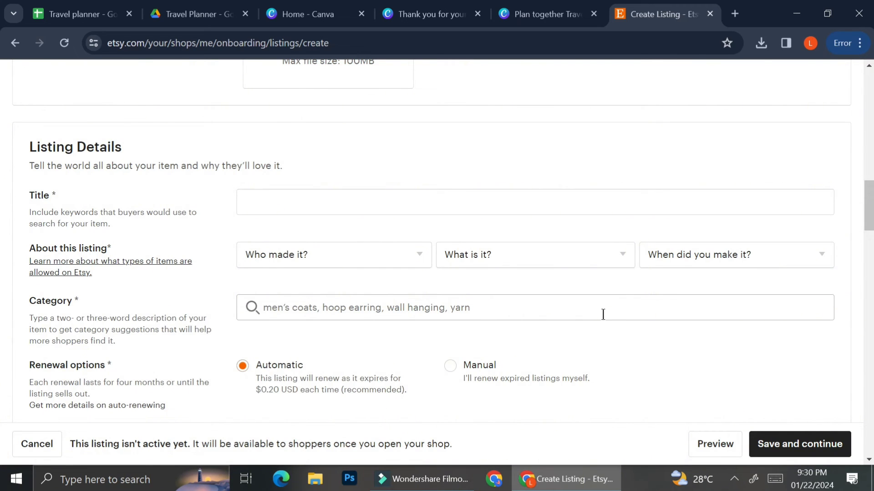
pyautogui.scroll(-5, 333, 382)
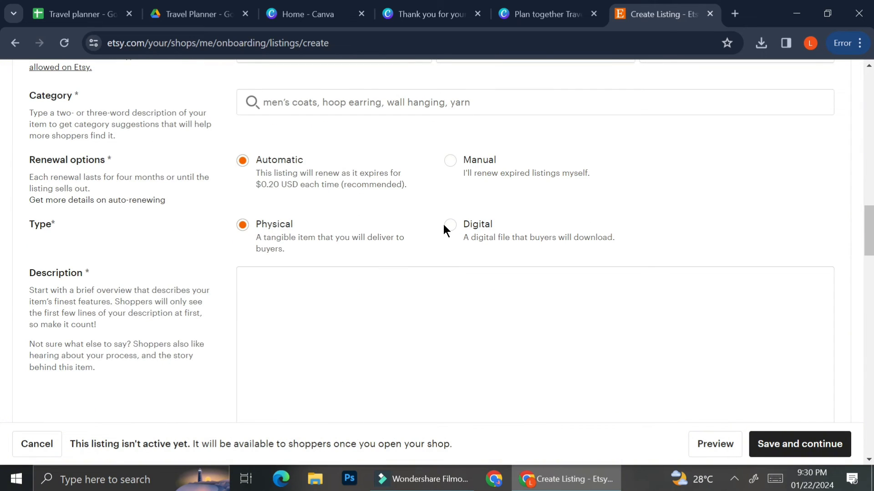
pyautogui.click(451, 224)
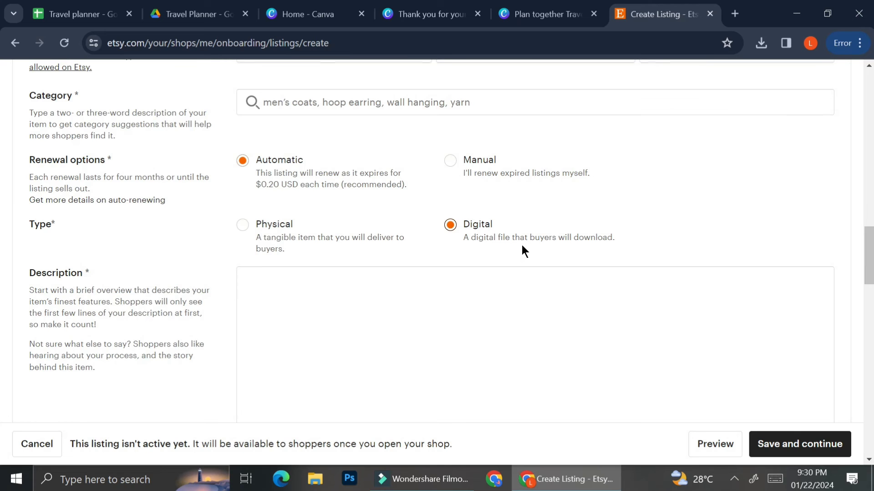
pyautogui.scroll(-6, 524, 250)
pyautogui.scroll(-6, 525, 258)
pyautogui.scroll(-6, 524, 258)
pyautogui.scroll(-4, 523, 254)
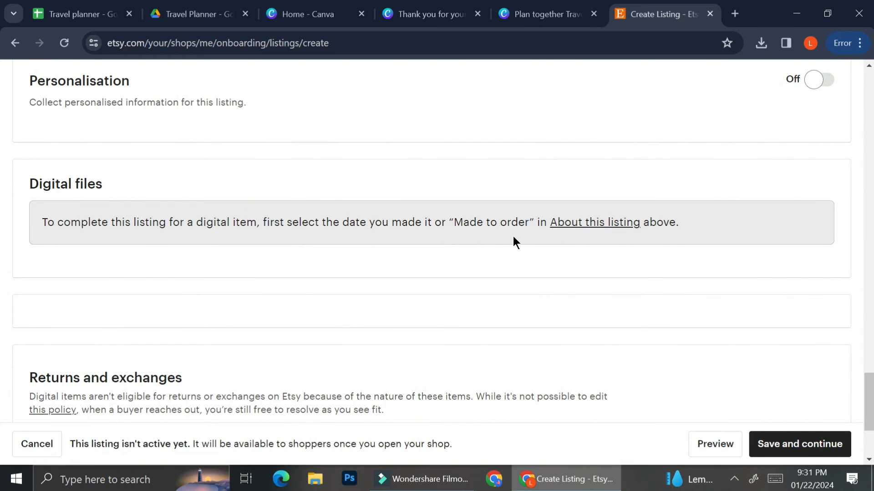
# Choose 2020 - 2024 in the 'When did you make it?' dropdown.
pyautogui.scroll(20, 514, 237)
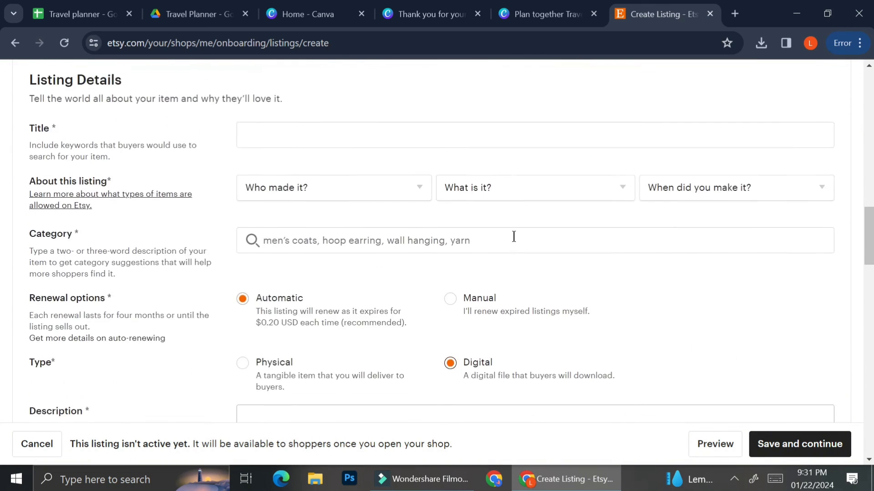
pyautogui.scroll(2, 514, 237)
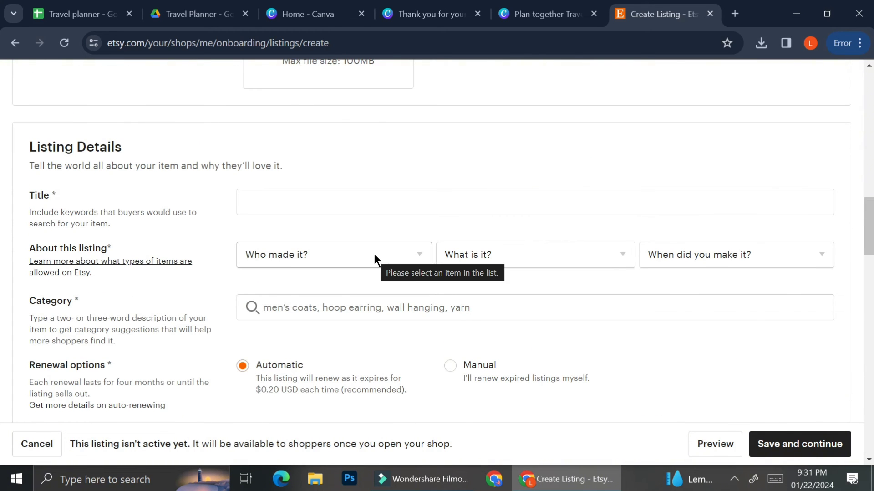
pyautogui.click(710, 261)
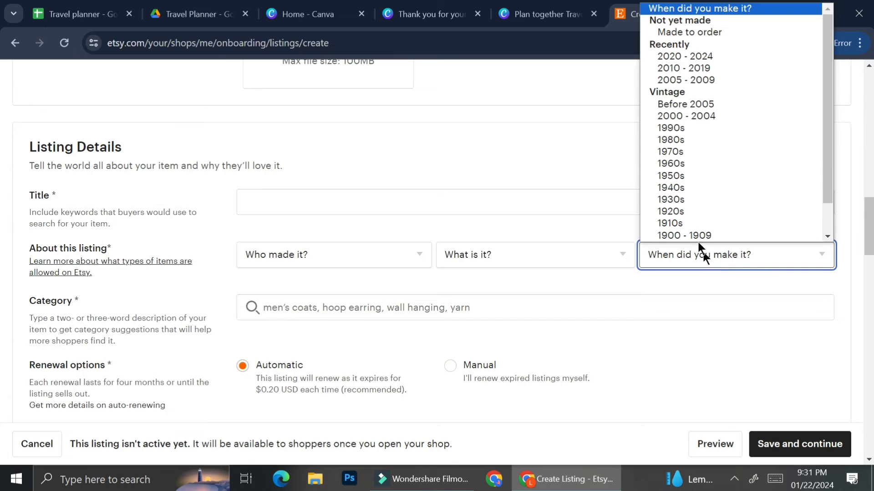
pyautogui.click(717, 32)
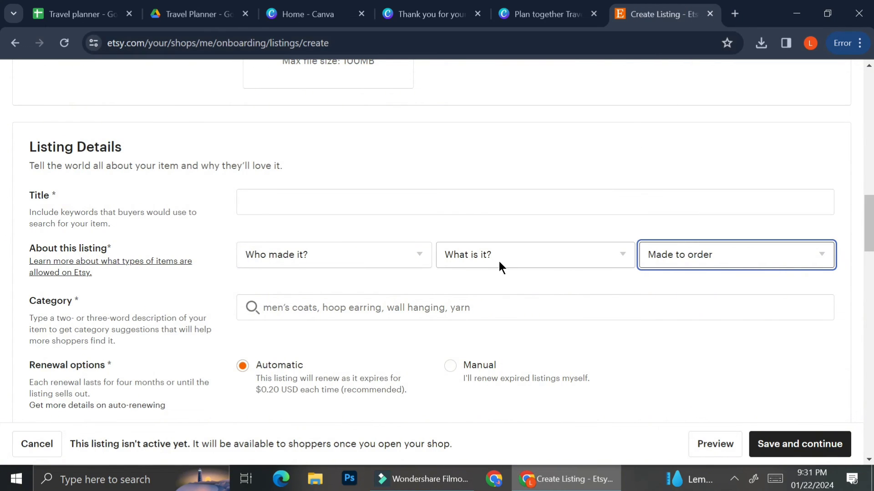
pyautogui.click(680, 253)
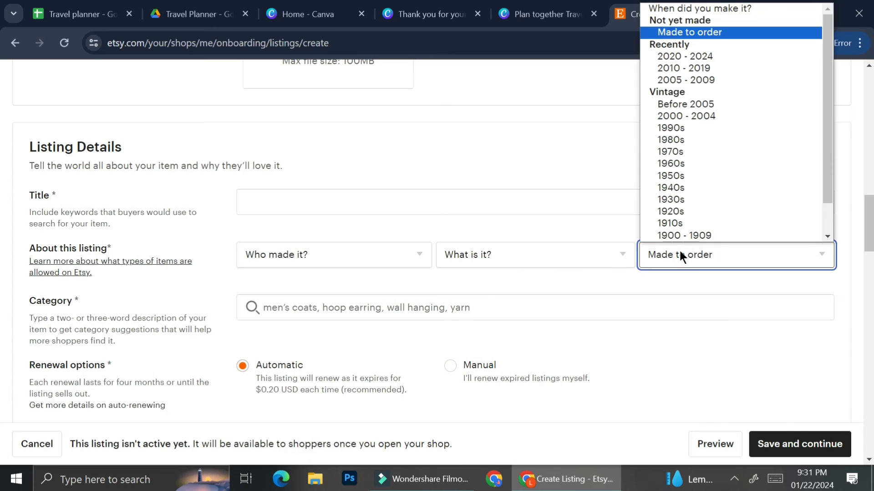
pyautogui.click(681, 255)
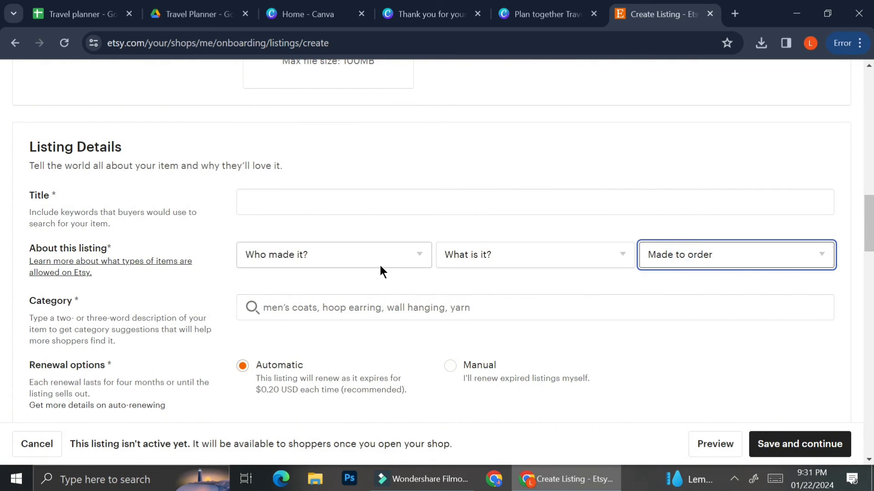
pyautogui.scroll(-20, 381, 271)
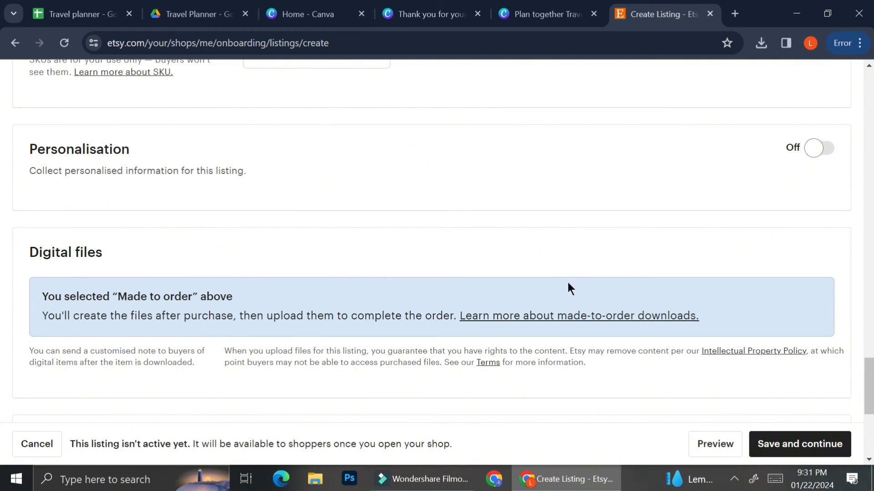
pyautogui.scroll(15, 591, 253)
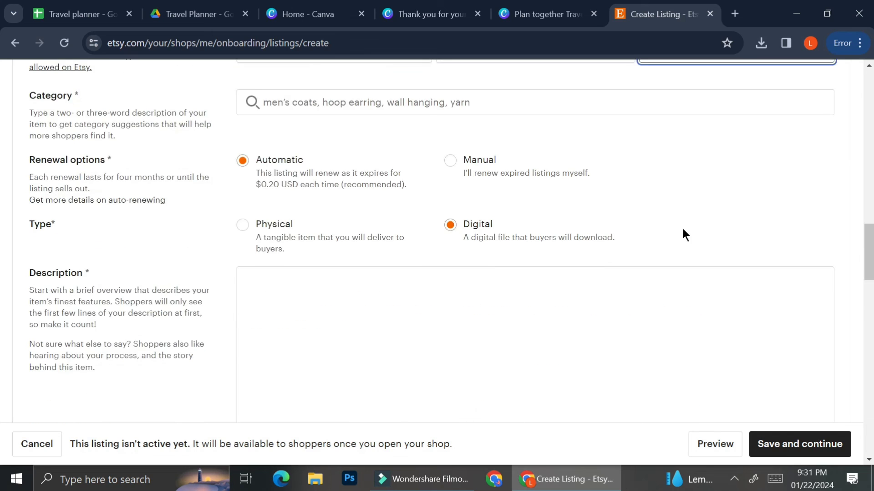
pyautogui.scroll(5, 683, 227)
pyautogui.click(706, 262)
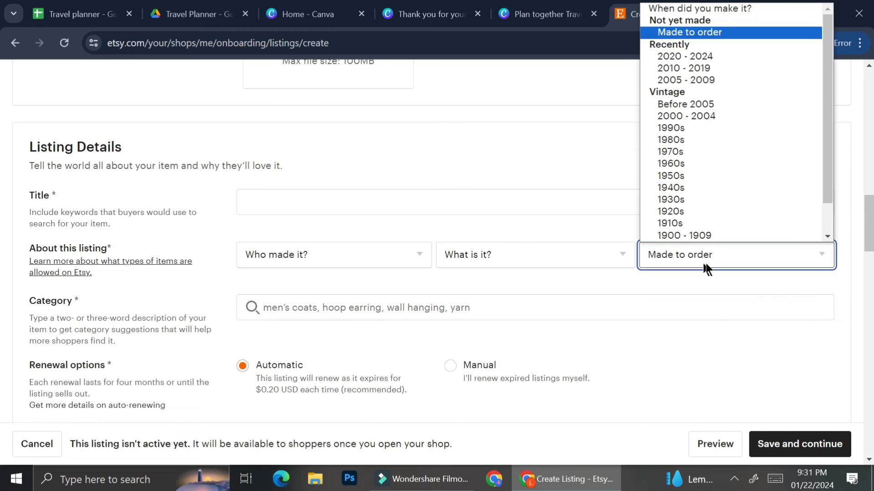
pyautogui.click(711, 56)
pyautogui.scroll(-12, 433, 275)
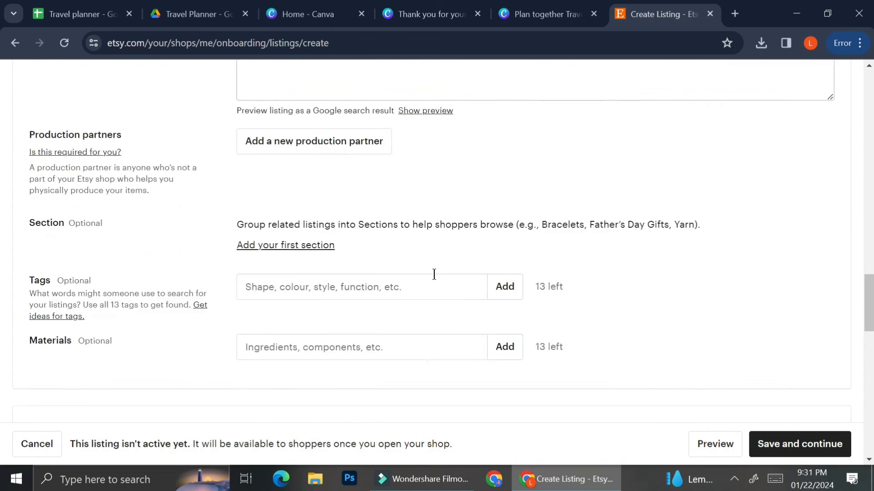
pyautogui.scroll(-15, 433, 272)
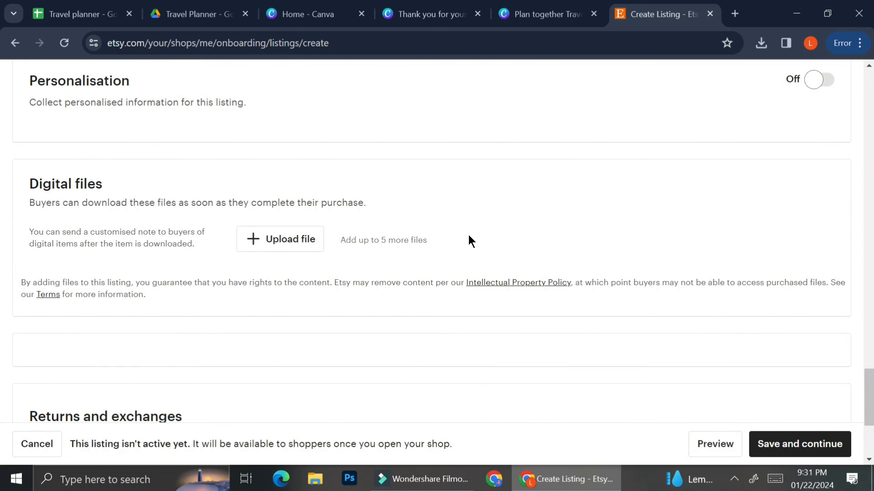
# Try uploading the Thank you for your purchase file and dismiss the file-name error.
pyautogui.click(301, 239)
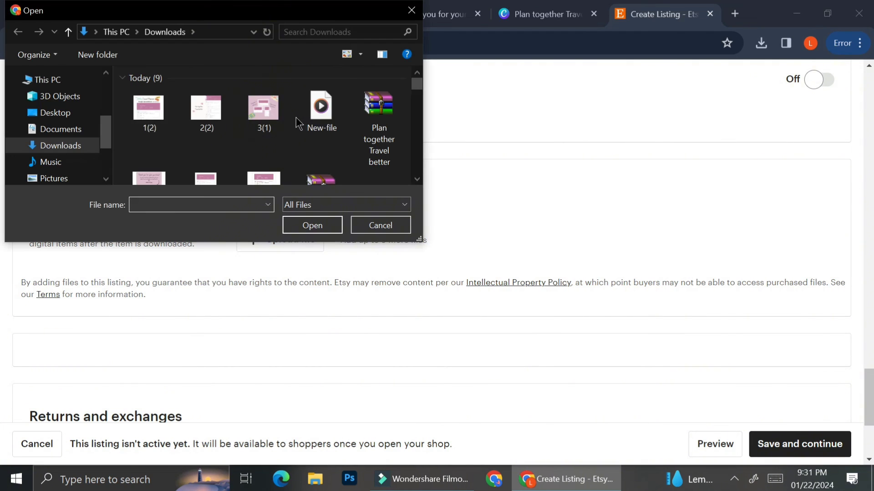
pyautogui.scroll(-2, 294, 145)
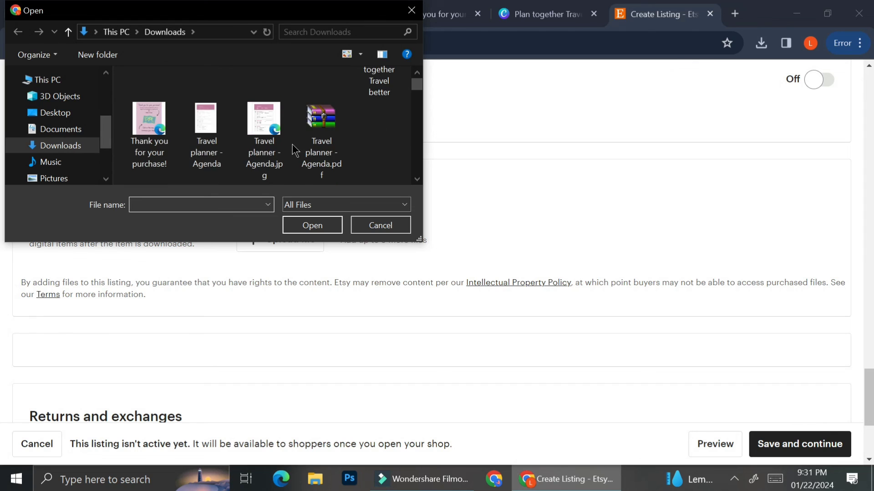
pyautogui.doubleClick(163, 147)
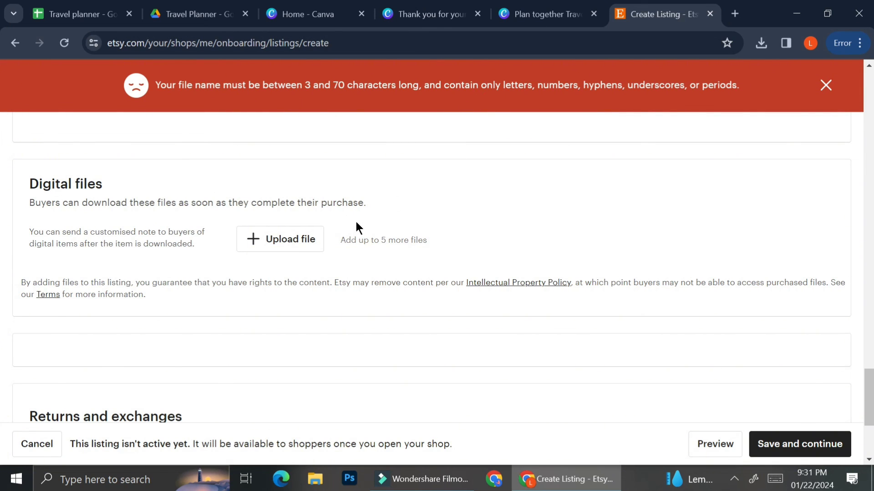
pyautogui.click(827, 85)
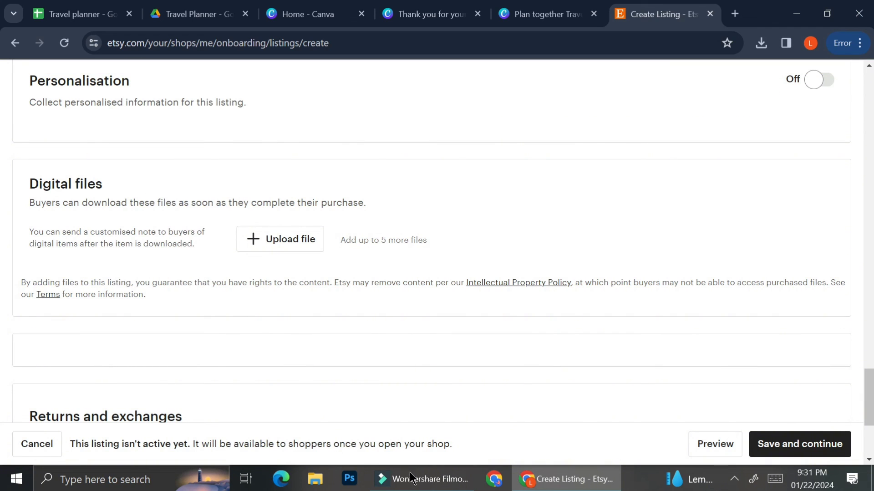
# Upload TravelPlanner.pdf from Downloads as the buyer's digital file.
pyautogui.click(298, 240)
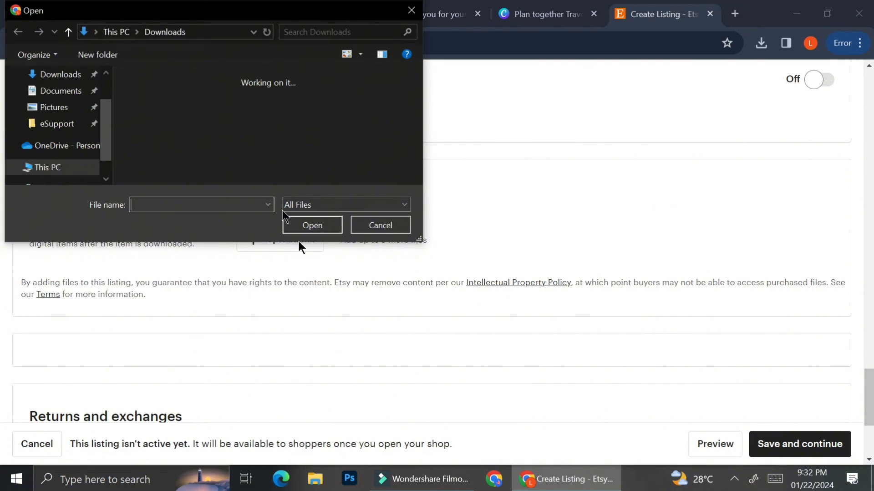
pyautogui.doubleClick(148, 109)
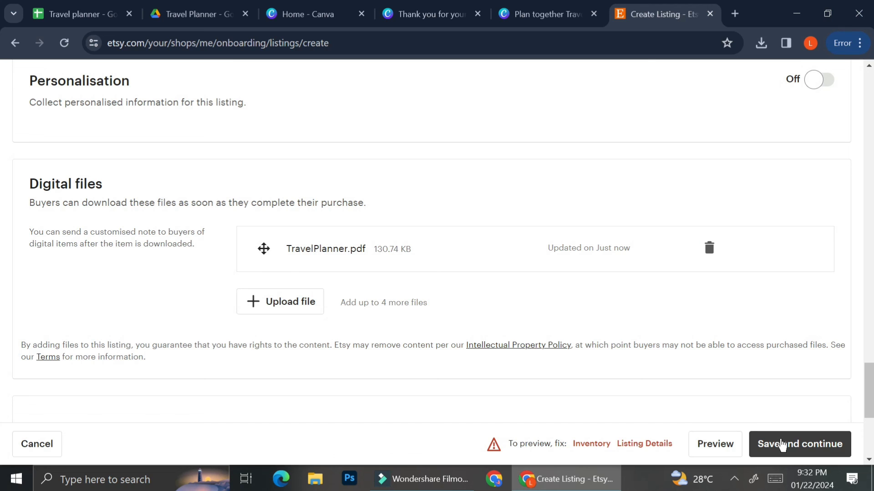
pyautogui.scroll(5, 574, 292)
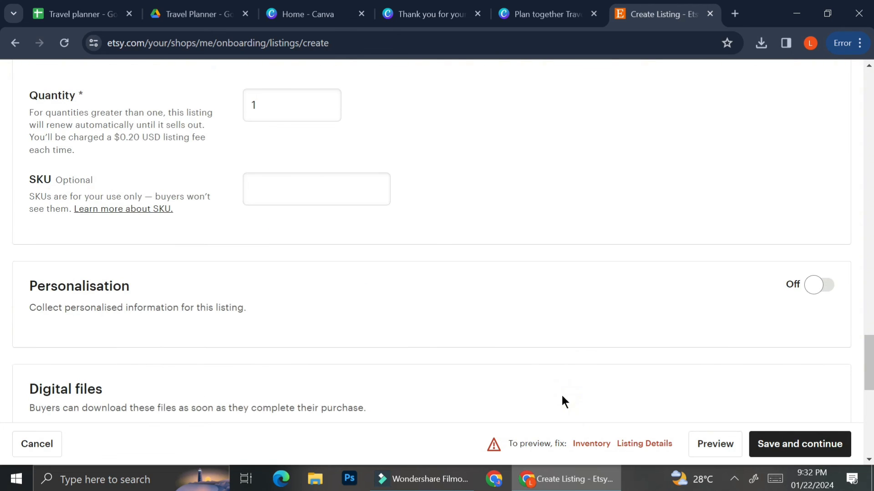
pyautogui.scroll(-6, 557, 331)
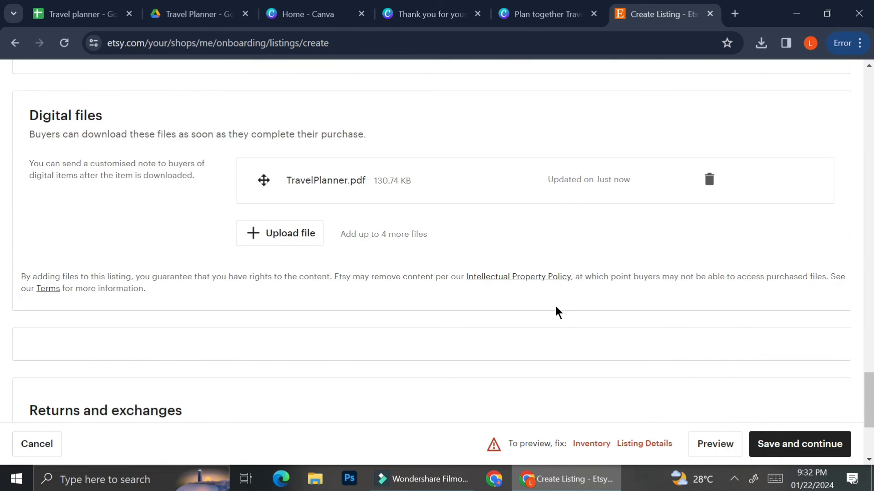
pyautogui.scroll(3, 558, 313)
pyautogui.scroll(-1, 558, 312)
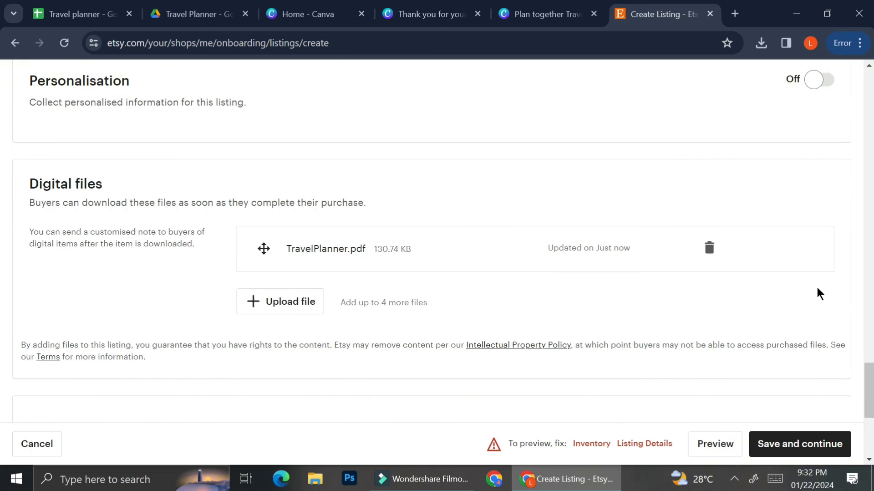